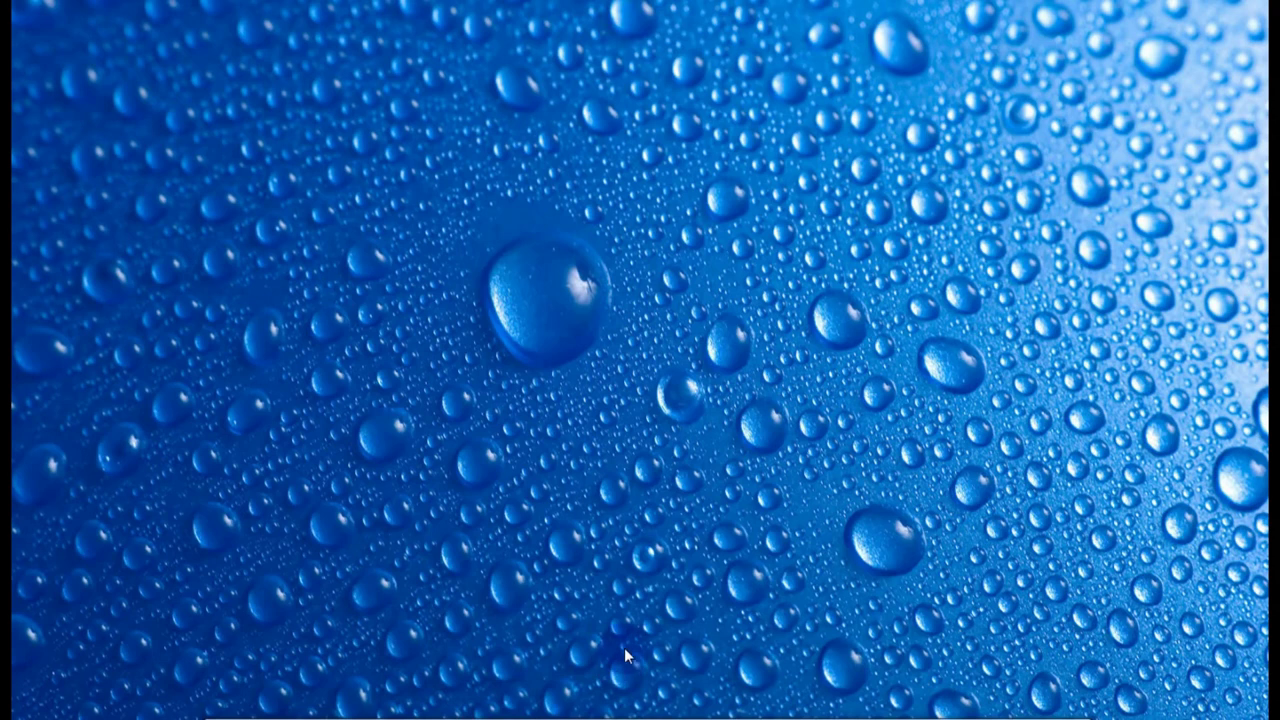
Bring the Photoshop window with bear.psd to the front from the taskbar.
left_click(560, 705)
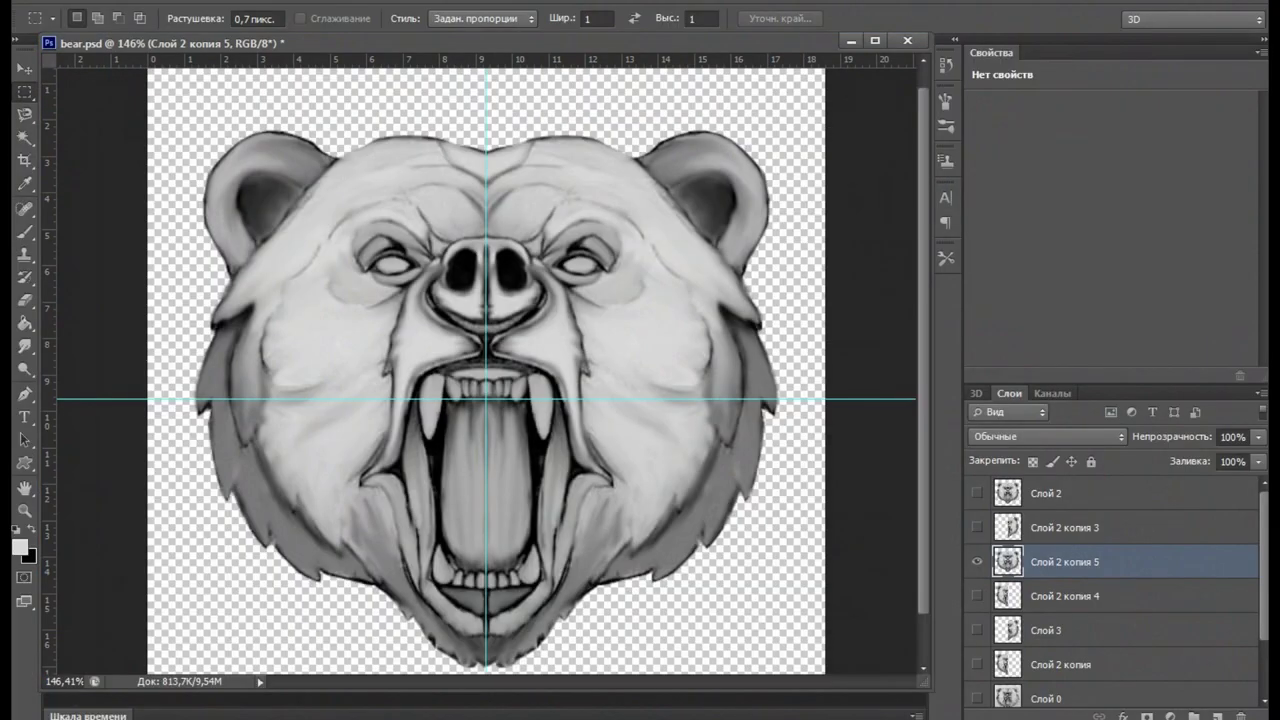
Hide Слой 2 копия 5 and make the original pencil sketch Слой 0 копия visible.
left_click_drag(1262, 530, 1262, 614)
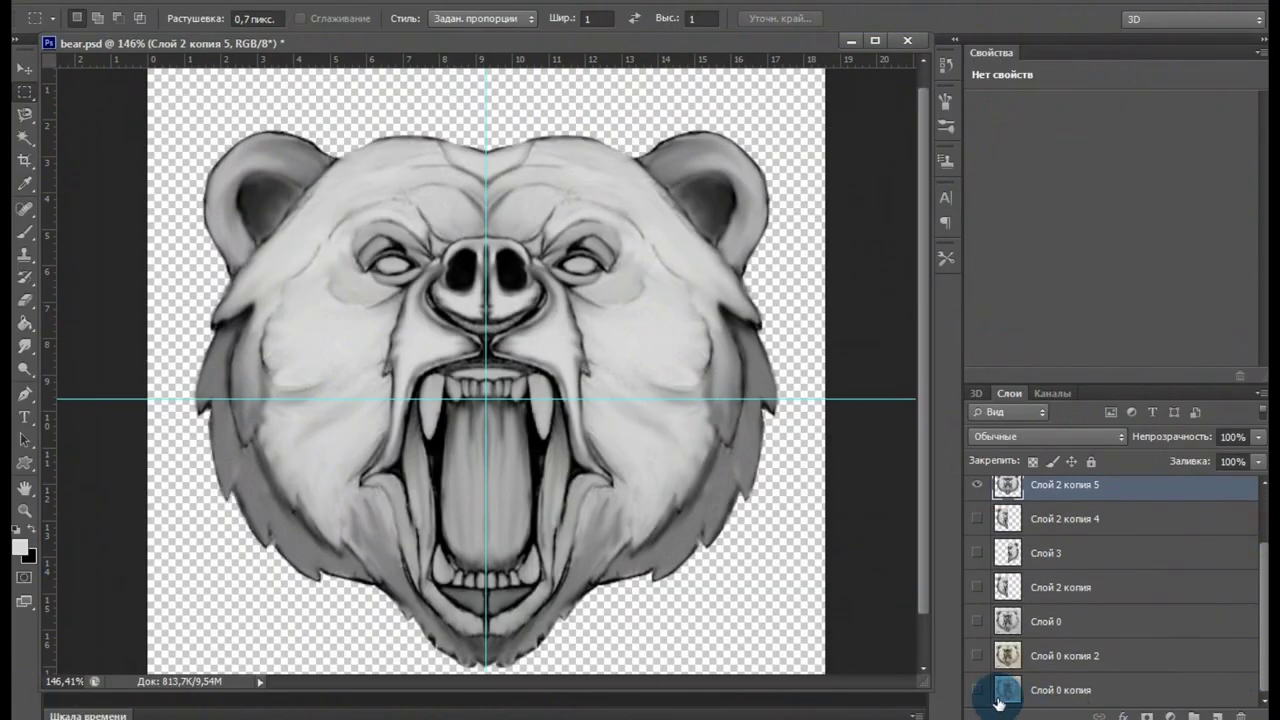
left_click(977, 485)
left_click(1063, 690)
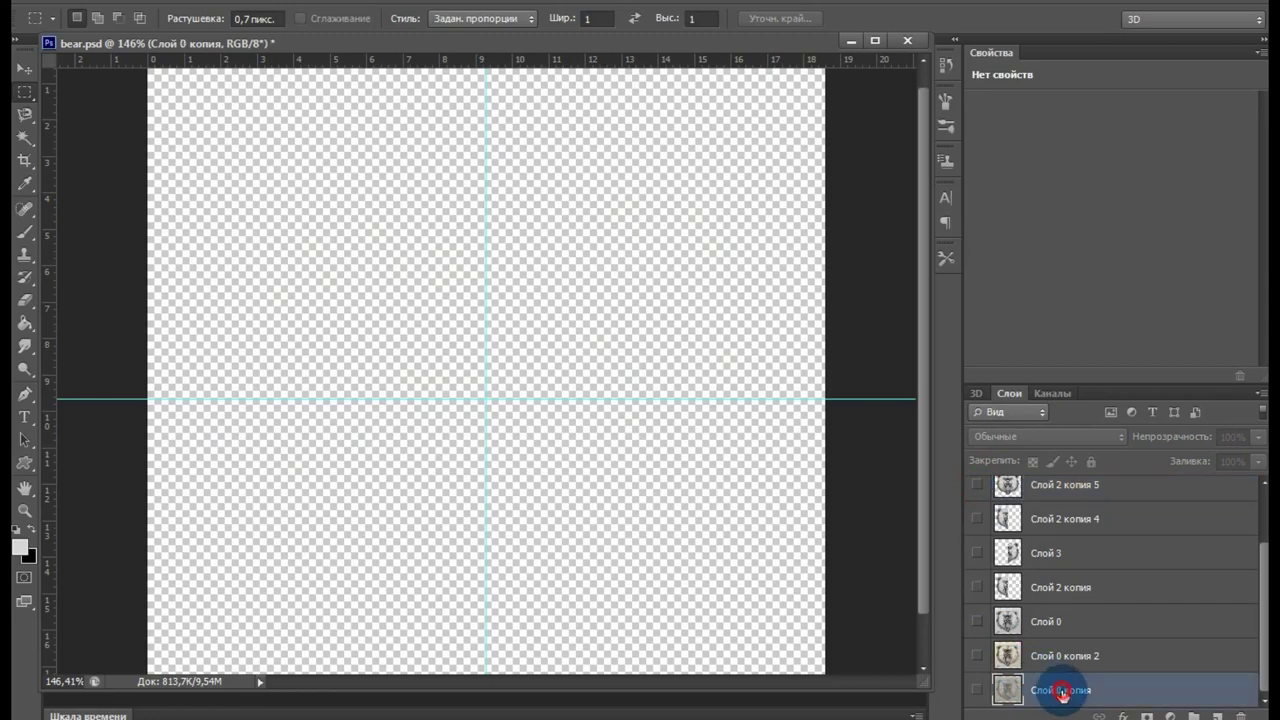
left_click(977, 690)
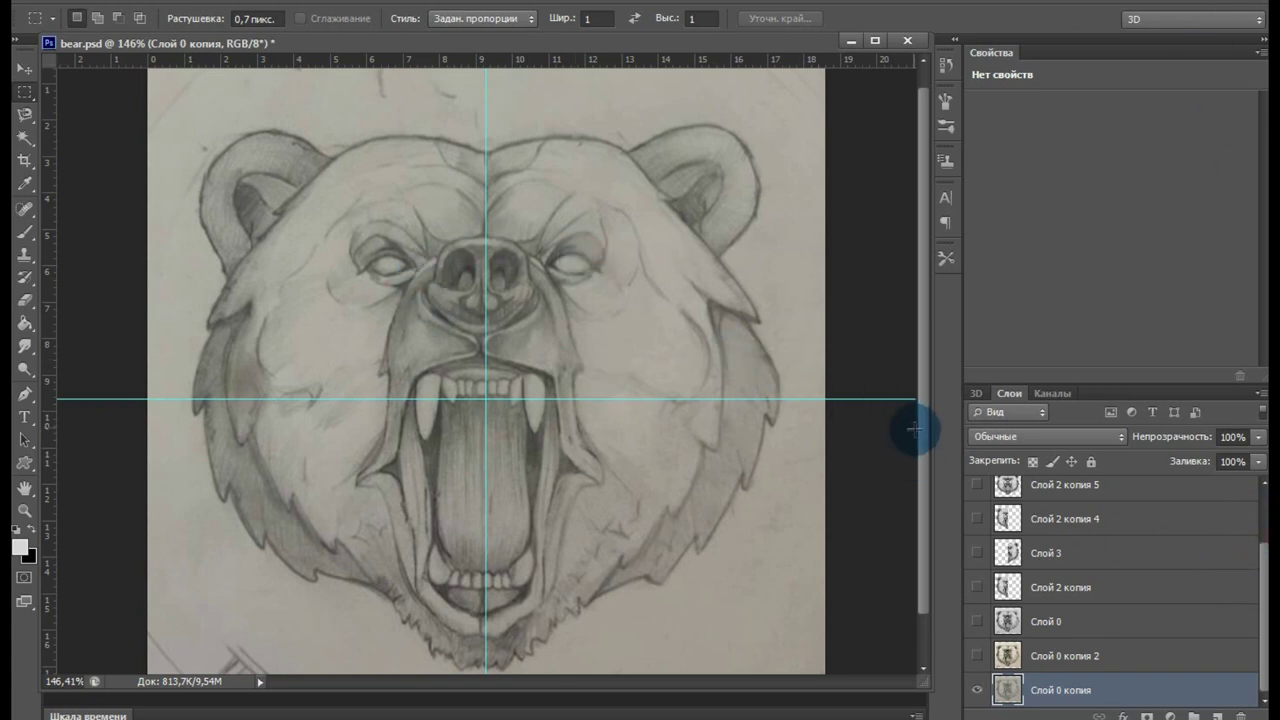
mouse_move(924, 464)
left_mouse_down()
mouse_move(927, 563)
mouse_move(944, 353)
mouse_move(924, 403)
left_mouse_up()
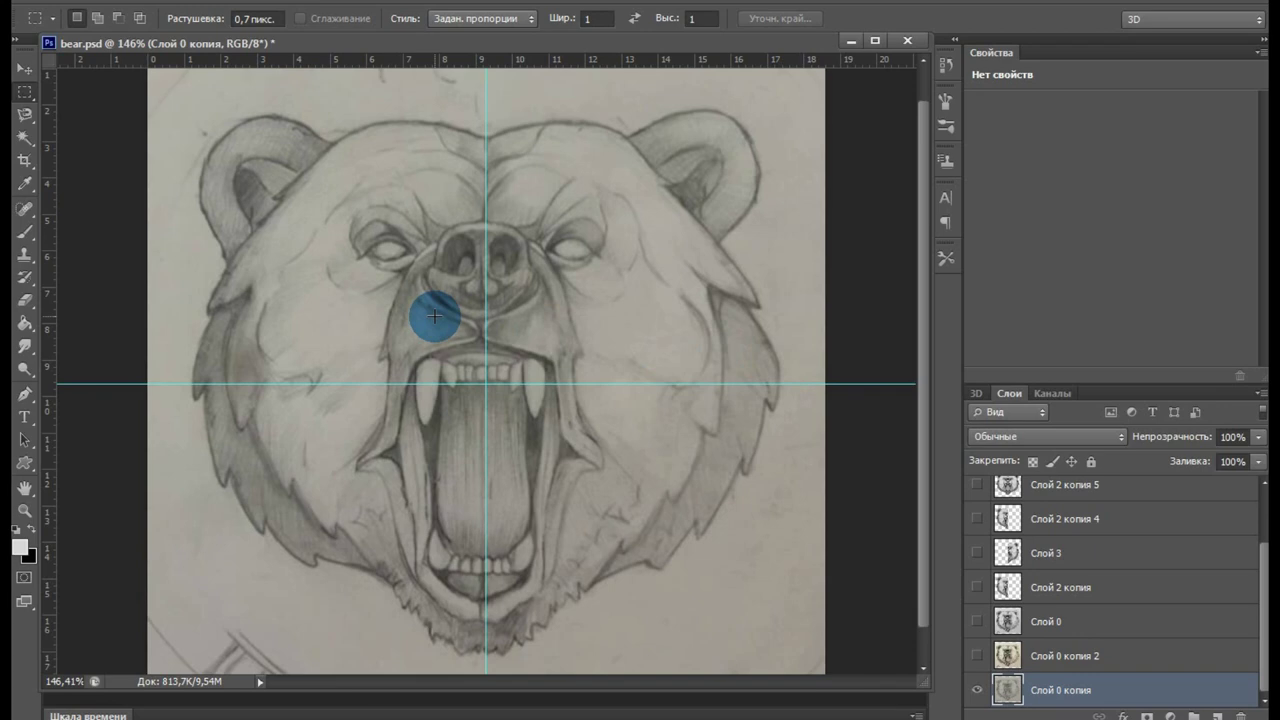
scroll(357, 343, "up", 2)
scroll(351, 337, "up", 2)
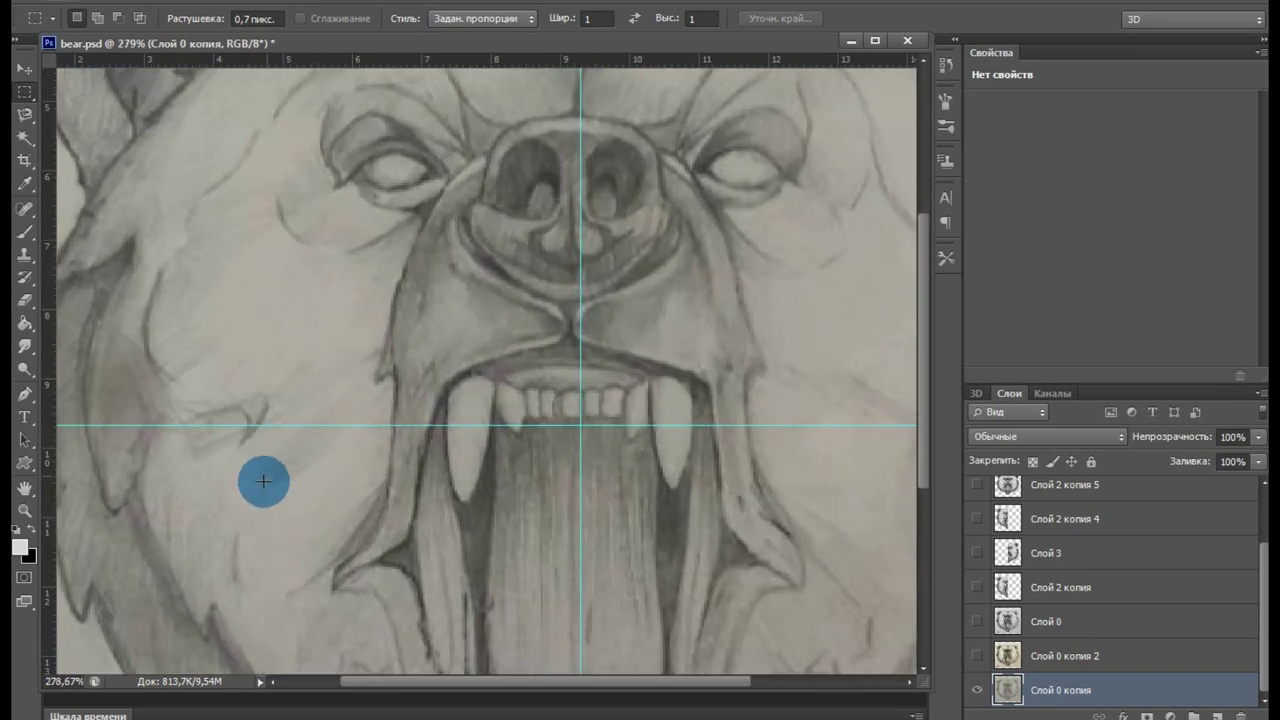
scroll(274, 338, "up", 2)
scroll(274, 338, "down", 2)
scroll(274, 338, "down", 1)
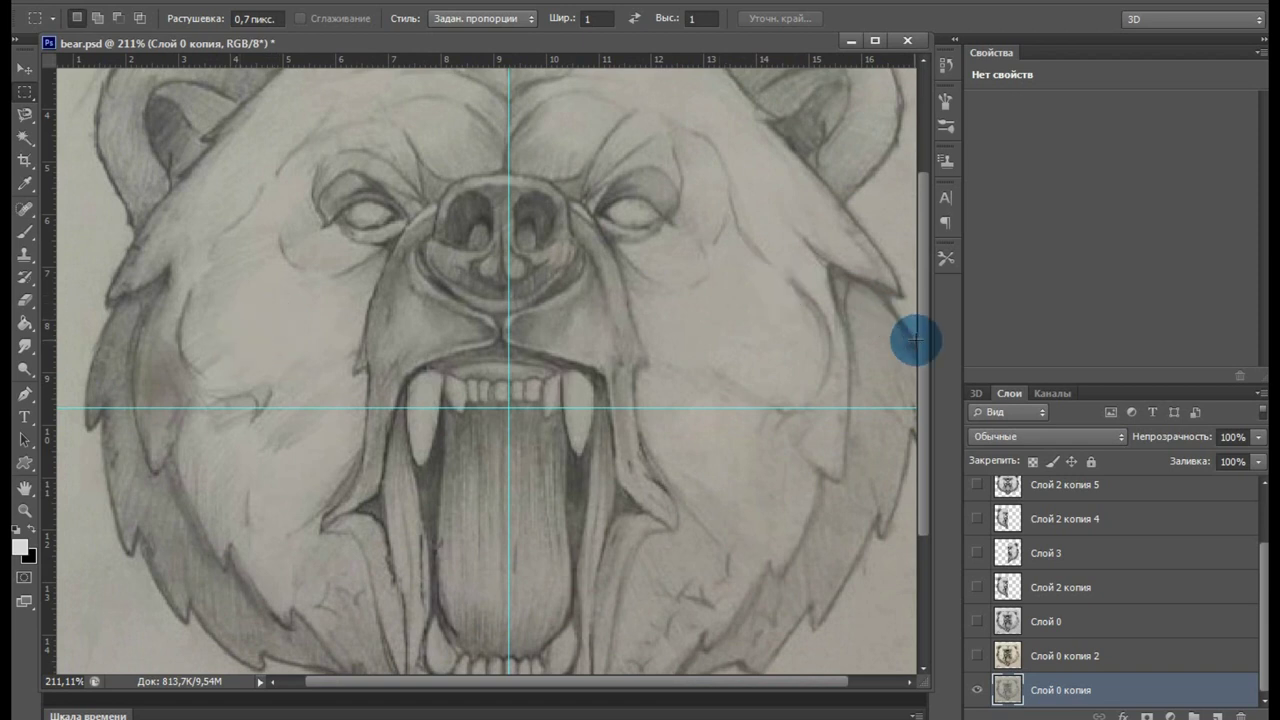
left_click_drag(925, 356, 922, 287)
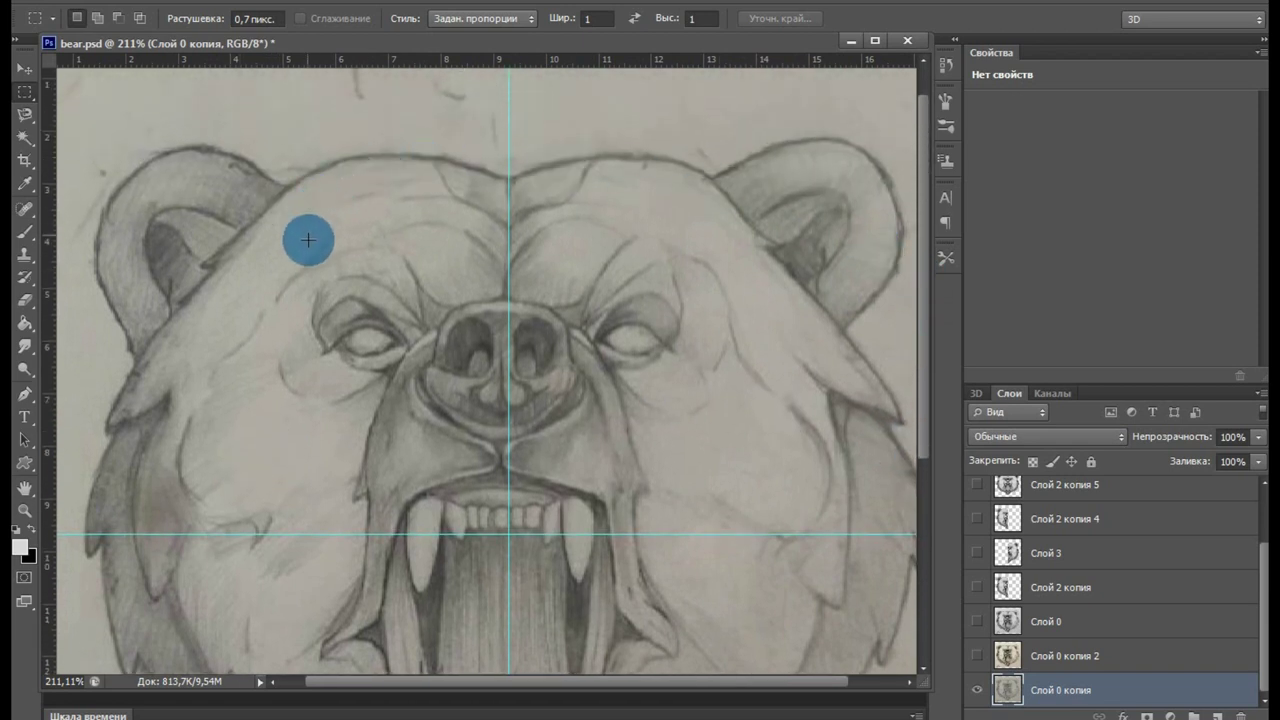
scroll(918, 290, "down", 1)
scroll(580, 368, "down", 1)
scroll(505, 395, "down", 1)
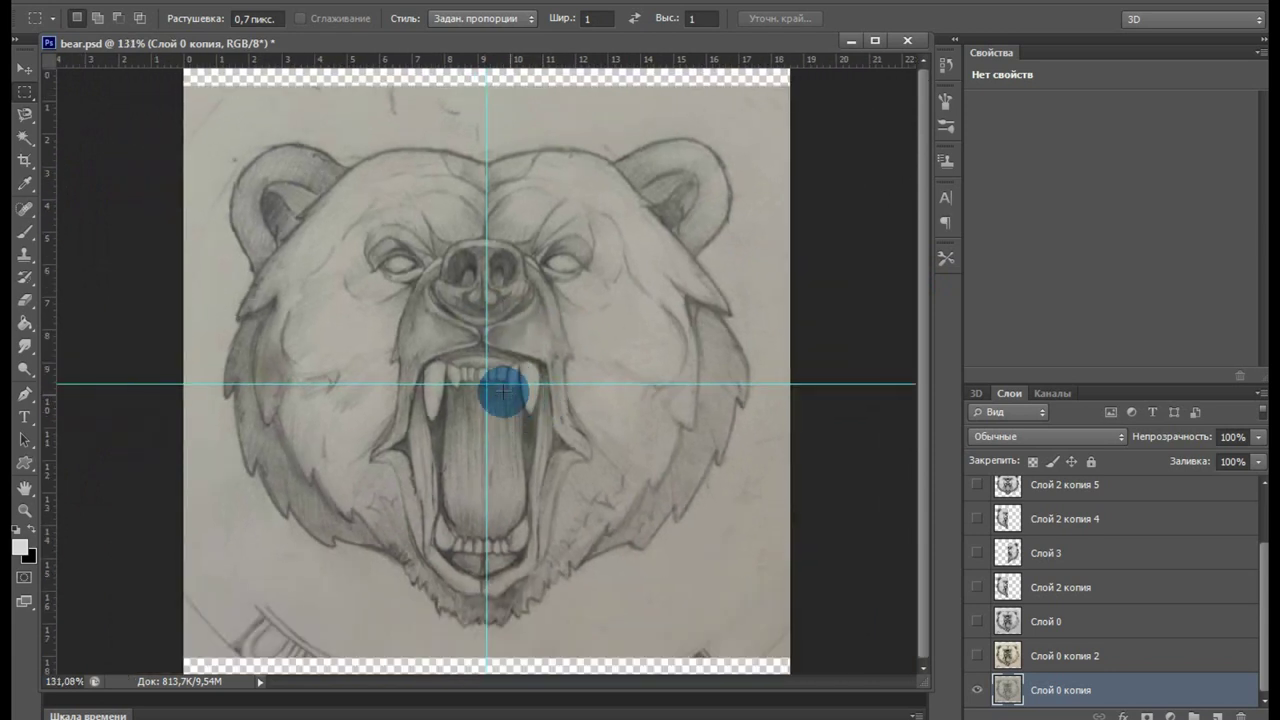
scroll(455, 368, "up", 1)
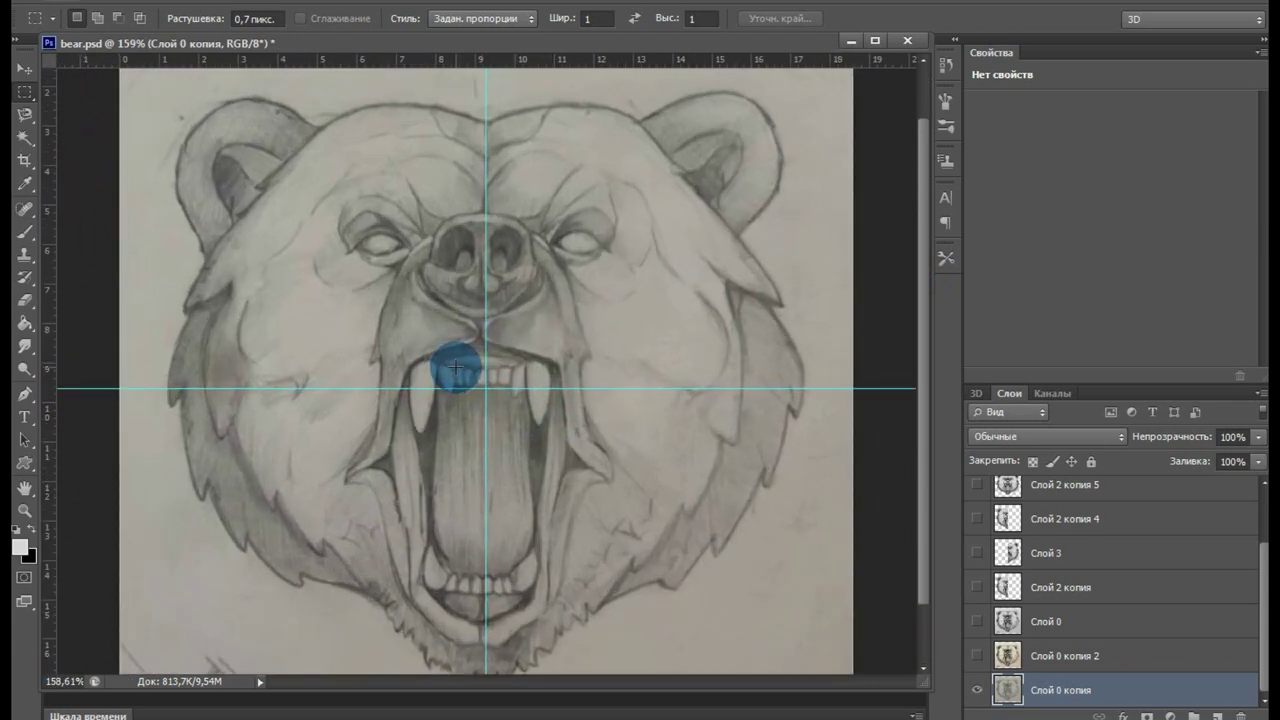
scroll(920, 347, "down", 1)
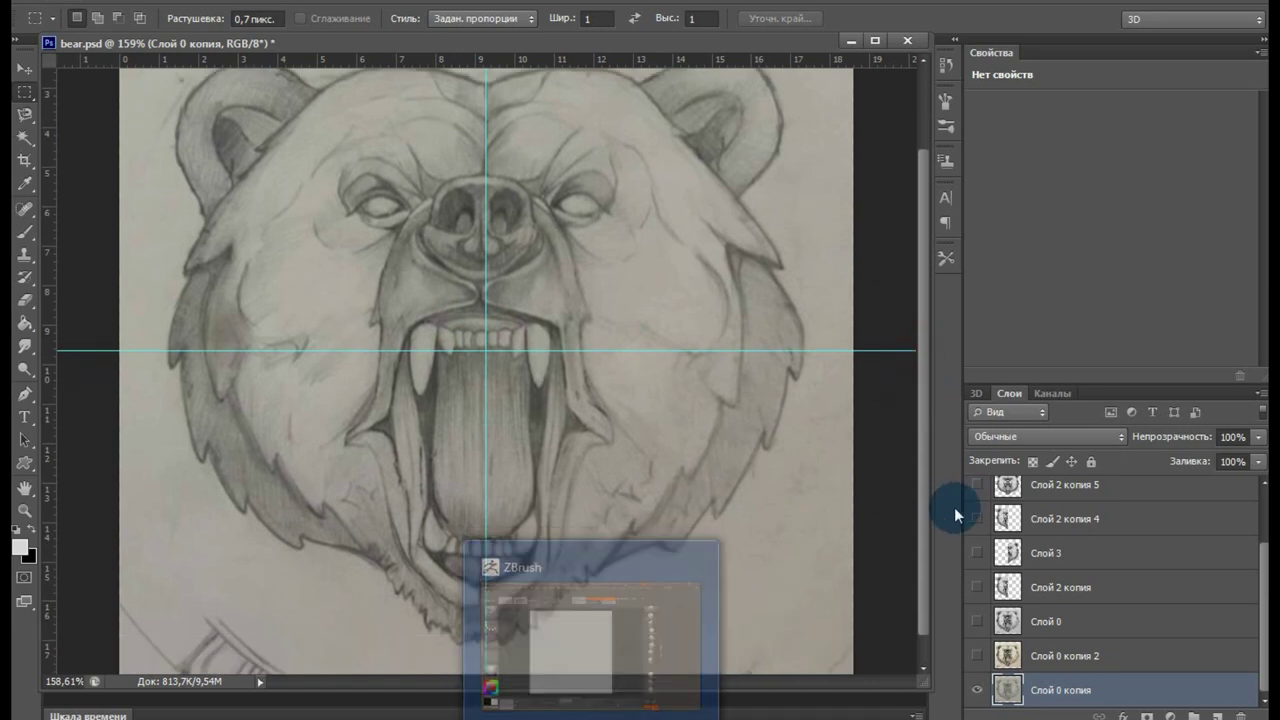
left_click_drag(923, 541, 923, 536)
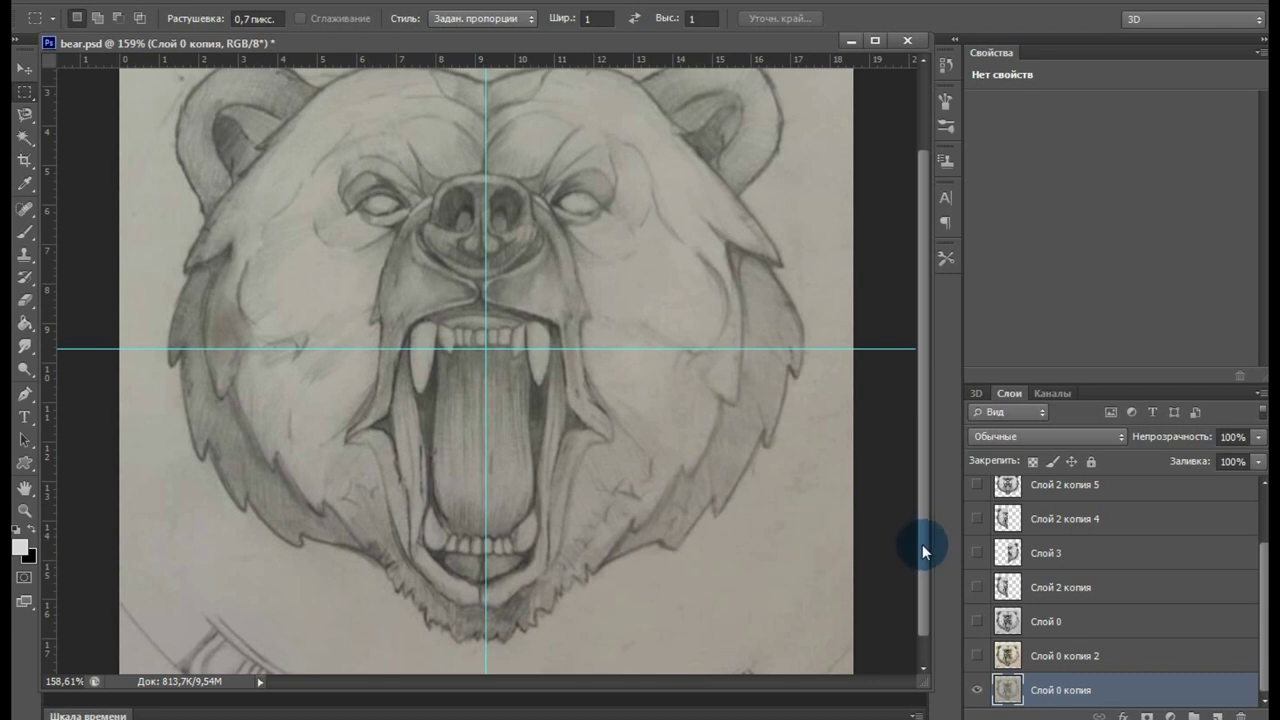
left_click_drag(922, 544, 923, 529)
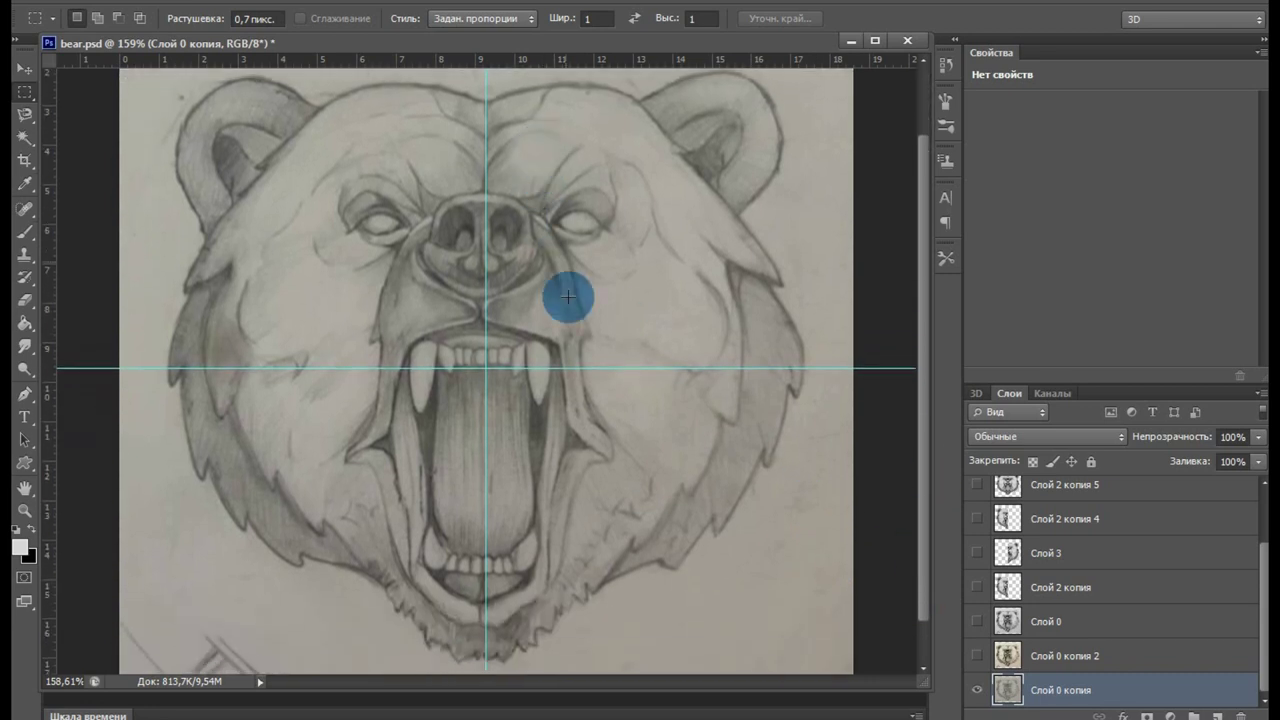
mouse_move(923, 519)
left_mouse_down()
mouse_move(923, 469)
mouse_move(926, 518)
left_mouse_up()
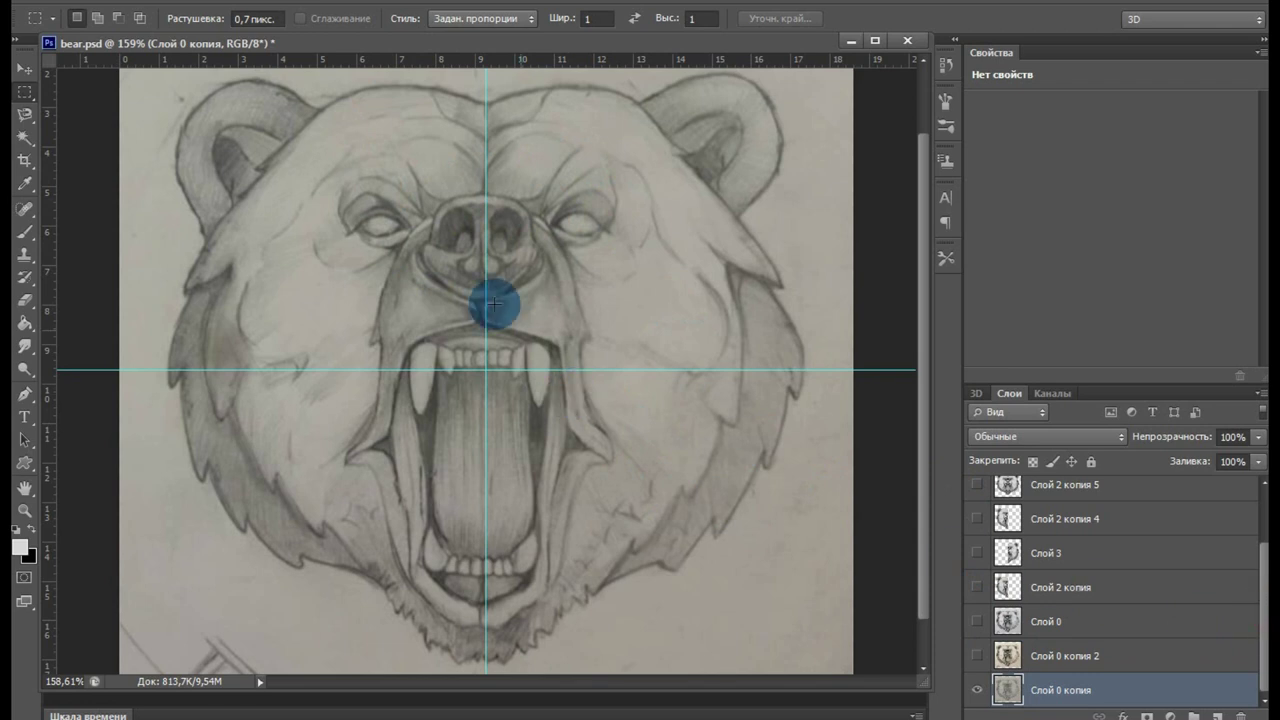
Select Слой 0 копия 2 and make the contrast-enhanced sketch visible.
left_click(1050, 655)
left_click(977, 656)
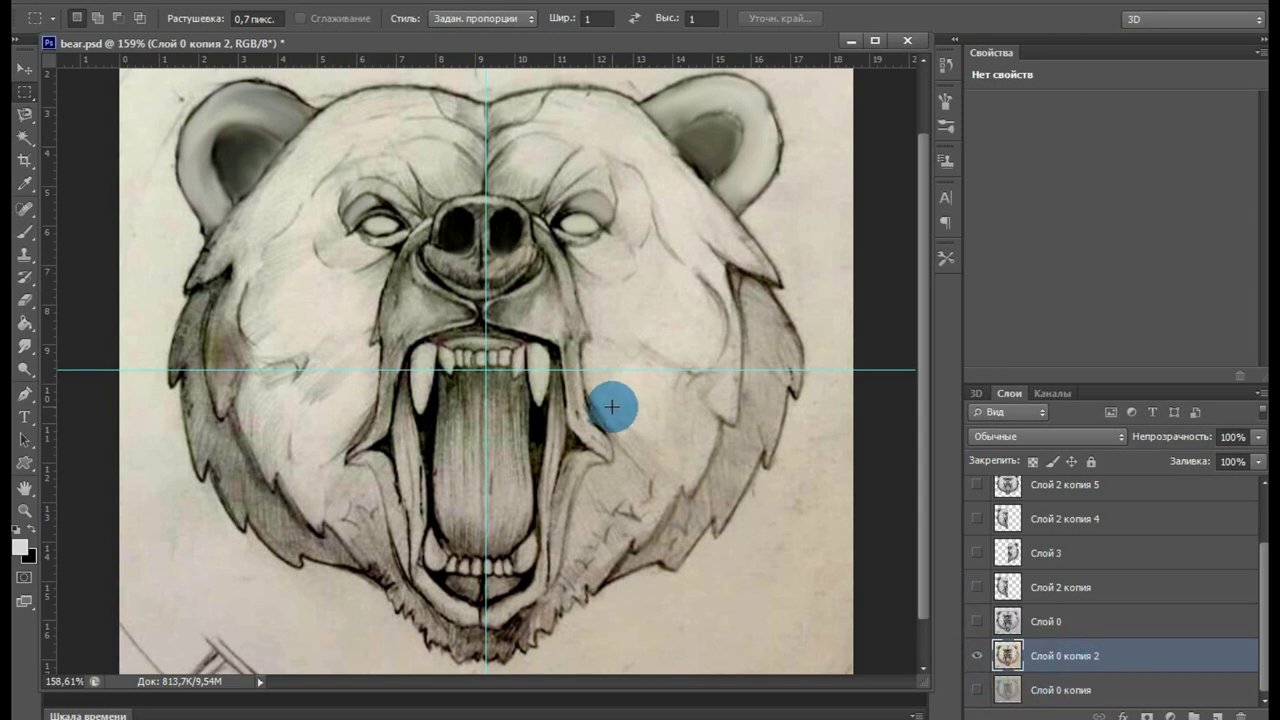
left_click_drag(922, 404, 920, 382)
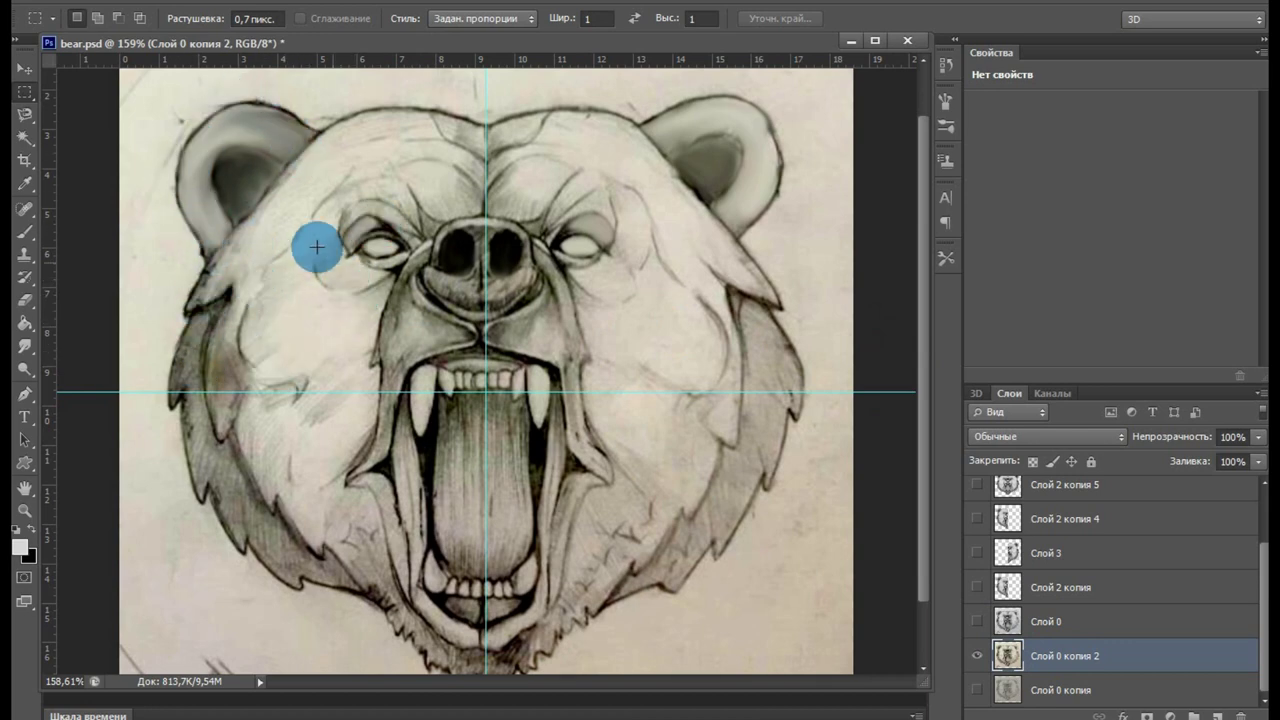
Try Levels adjustments on the shadows, midtones and highlights, then cancel them.
left_click(208, 1)
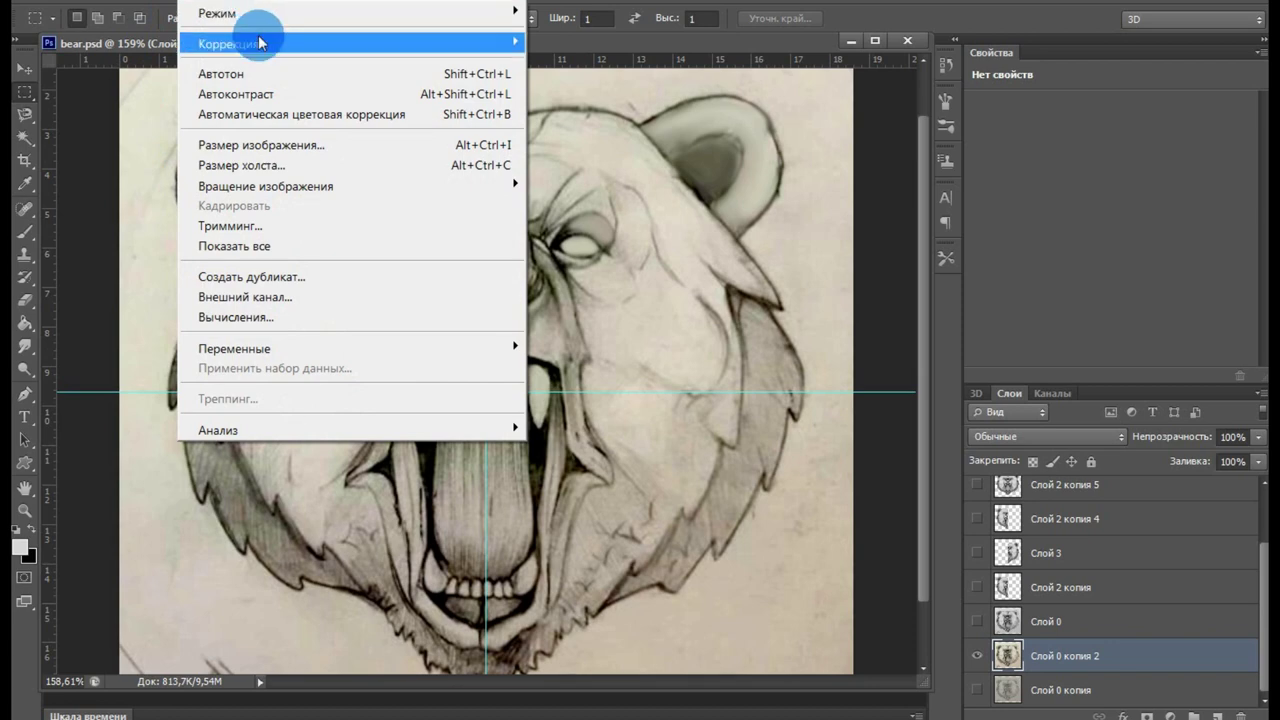
mouse_move(355, 43)
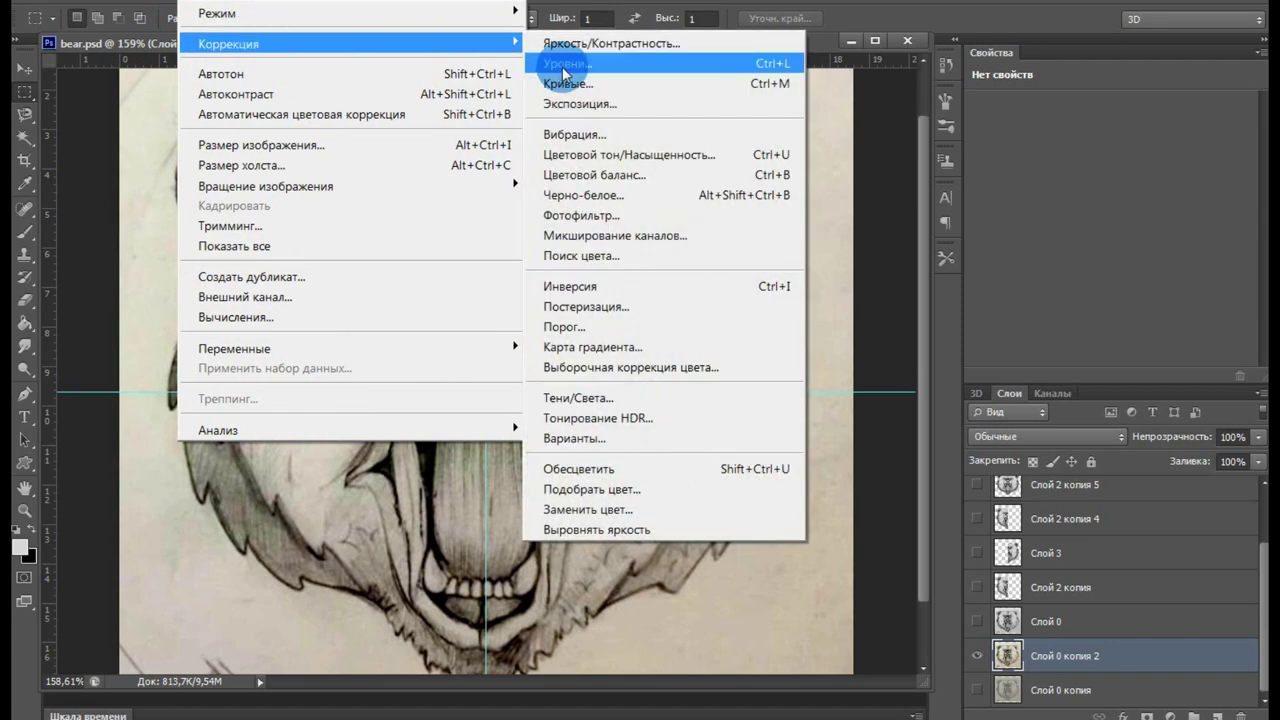
left_click(565, 68)
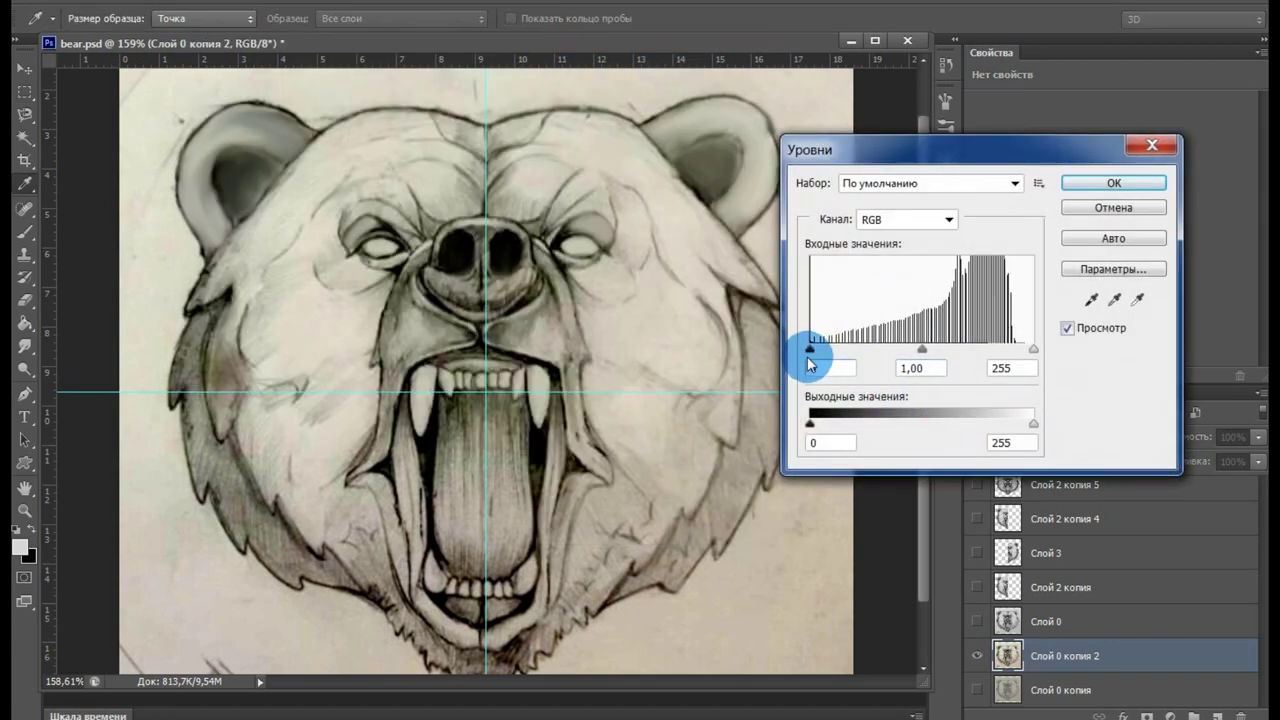
mouse_move(823, 349)
left_mouse_down()
mouse_move(891, 357)
mouse_move(810, 352)
left_mouse_up()
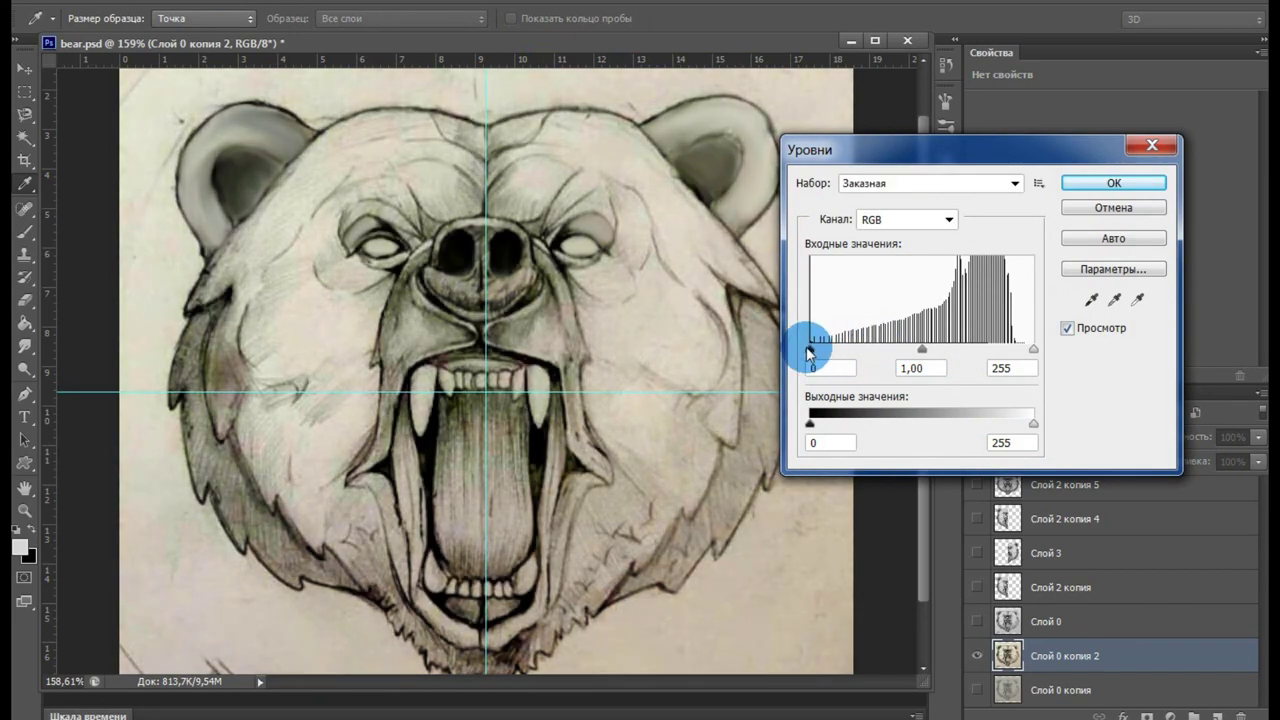
mouse_move(922, 350)
left_mouse_down()
mouse_move(951, 350)
mouse_move(905, 355)
mouse_move(922, 352)
left_mouse_up()
left_click_drag(1033, 349, 1012, 350)
left_click_drag(922, 352, 955, 356)
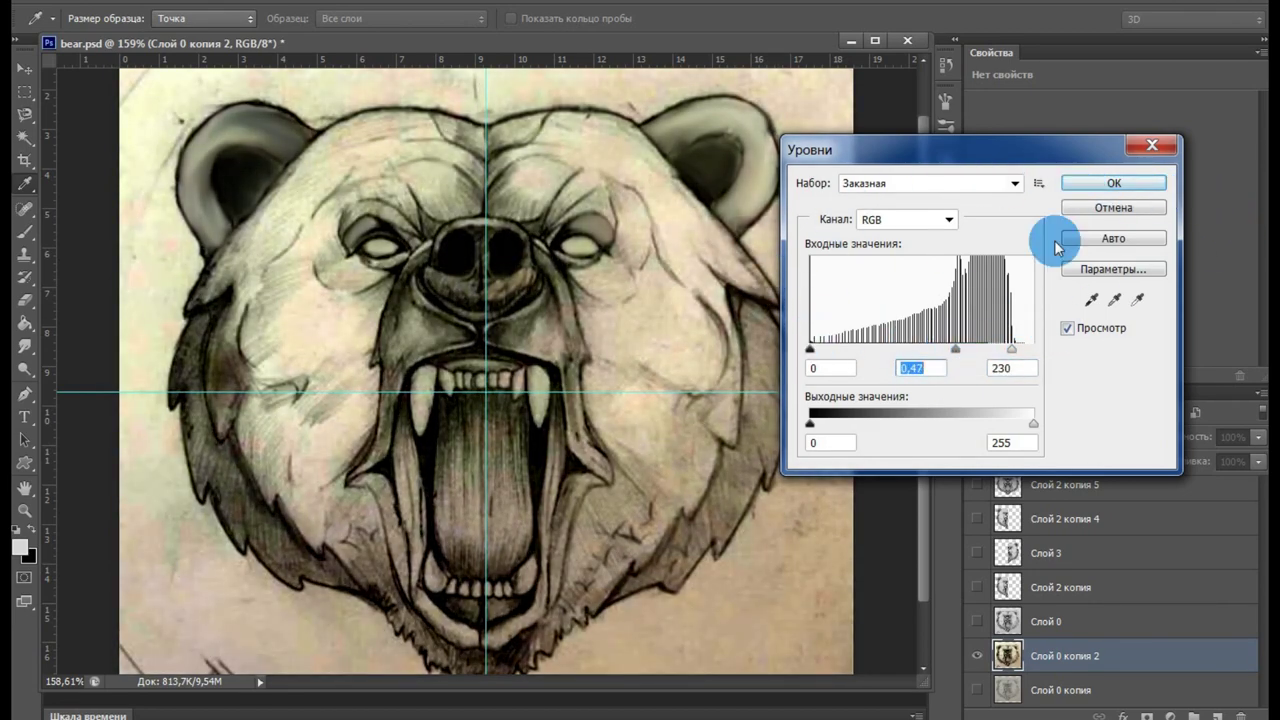
left_click(1152, 145)
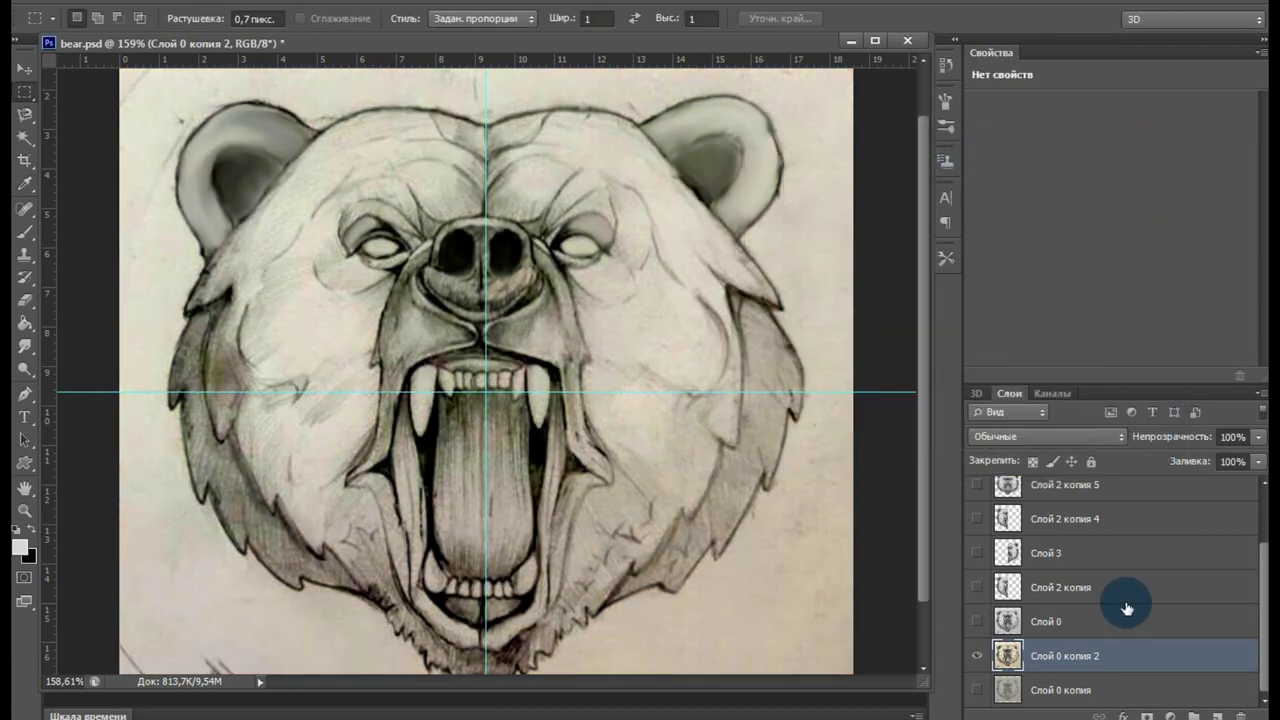
Hide Слой 0 копия 2 and show the original sketch on Слой 0.
left_click(1053, 619)
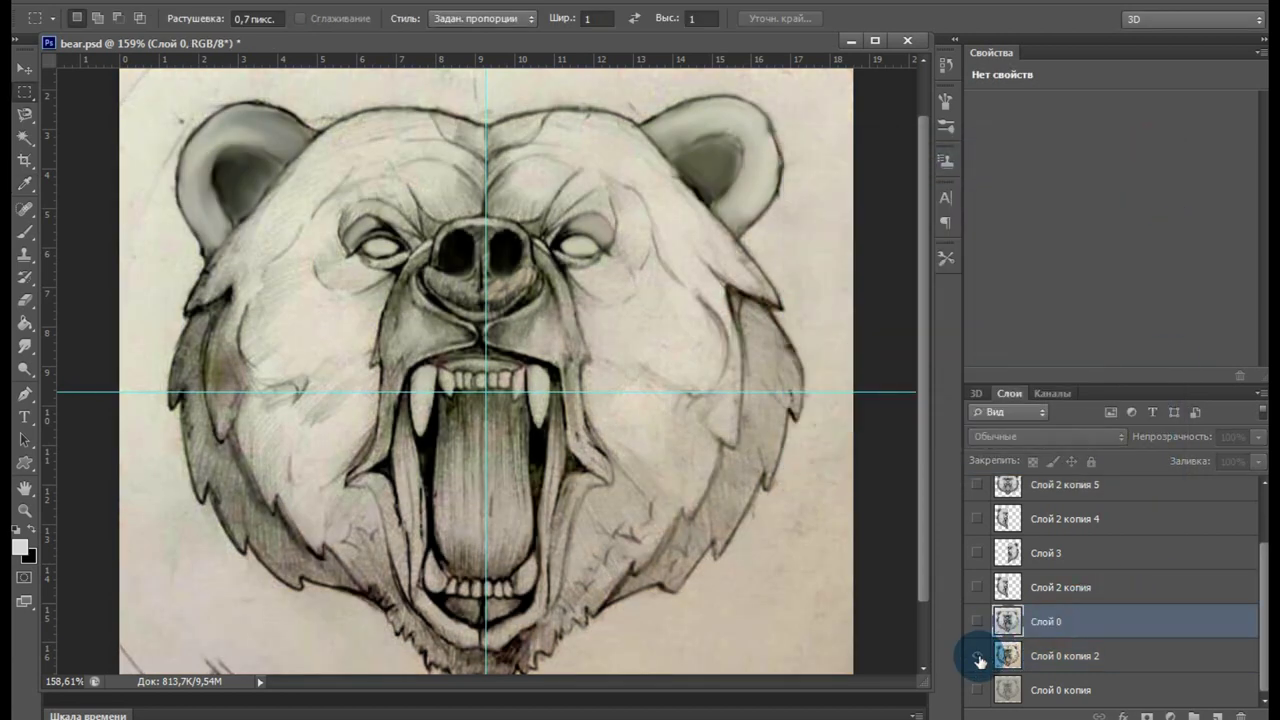
left_click(978, 655)
left_click(978, 621)
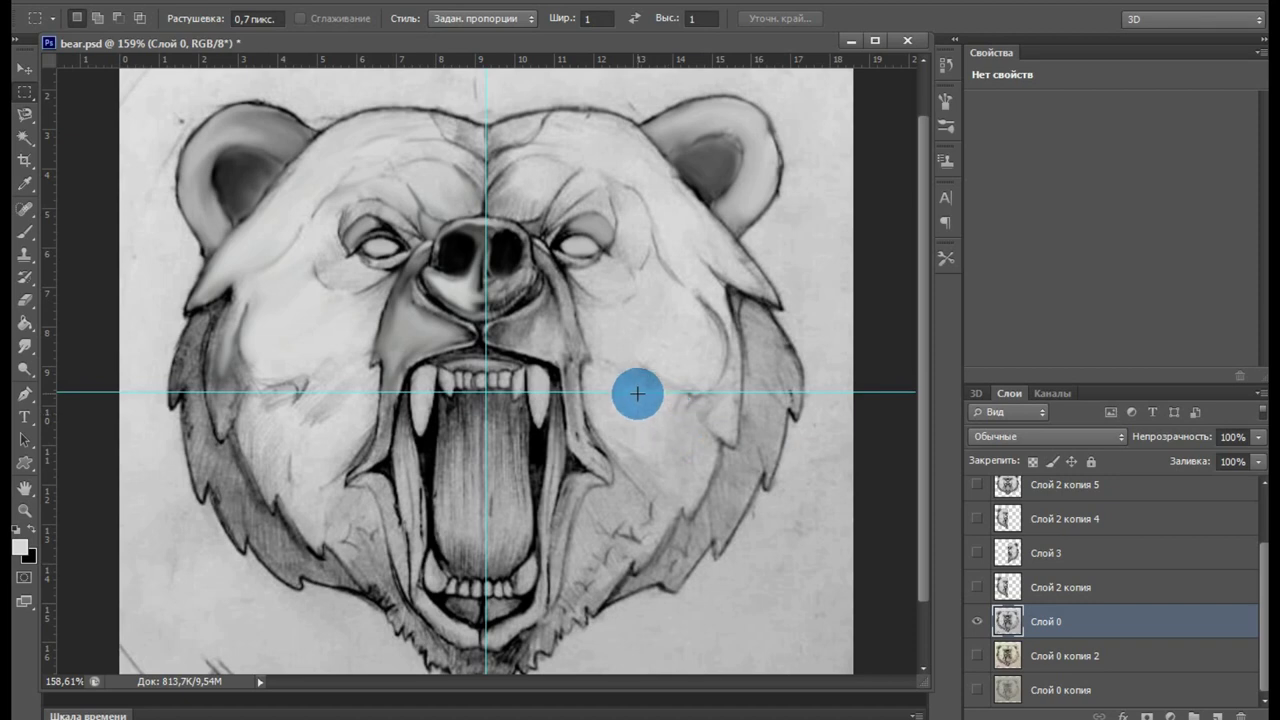
Browse the Image menu without applying an adjustment, then scroll to review the canvas.
left_click(223, 2)
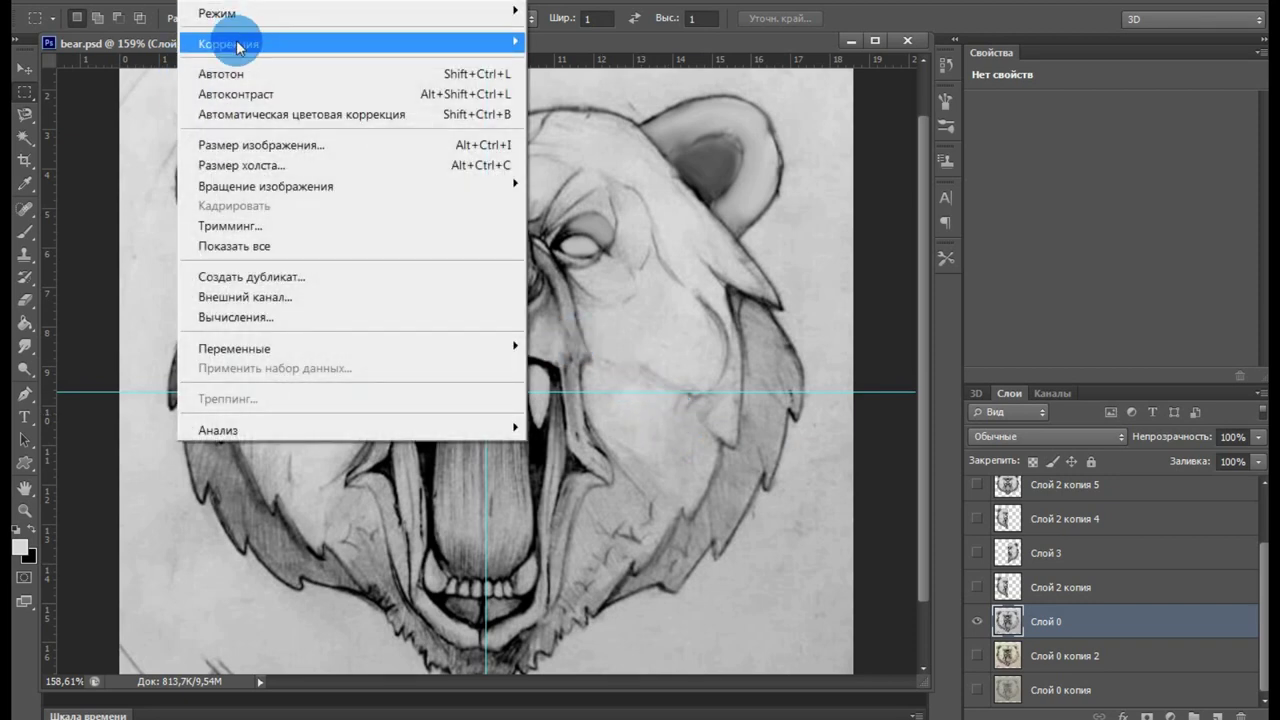
mouse_move(350, 43)
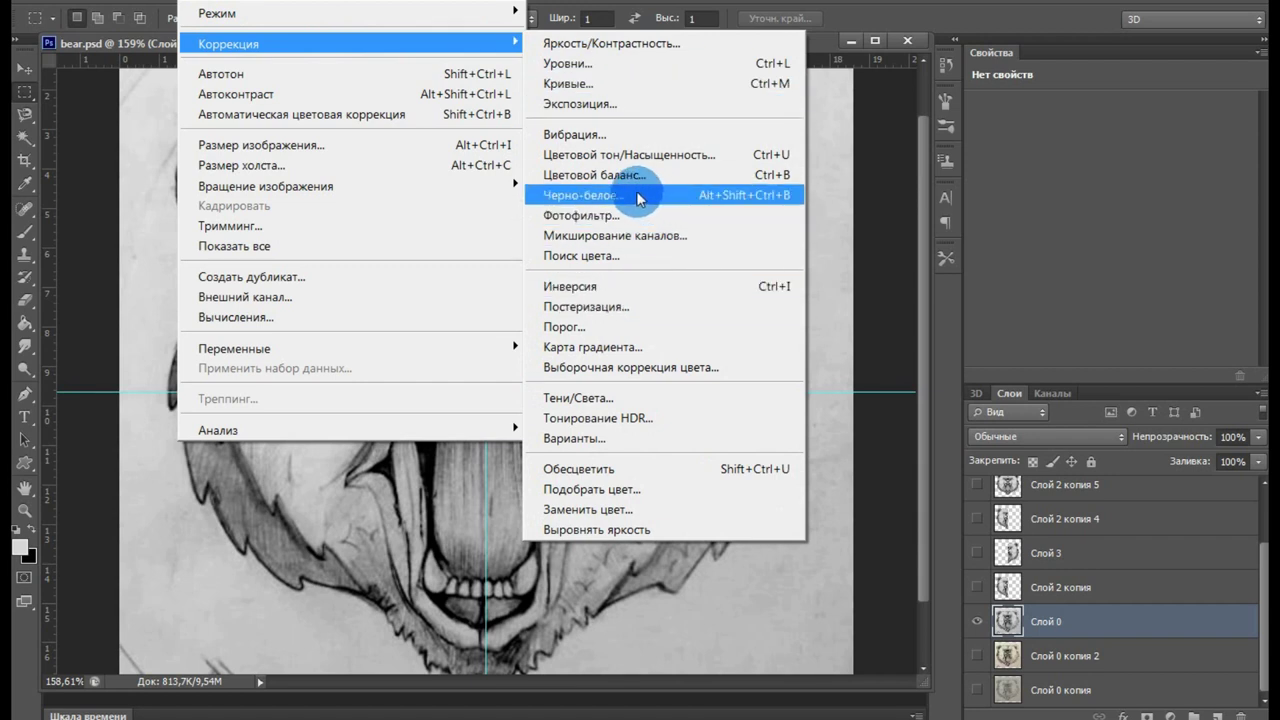
left_click(890, 282)
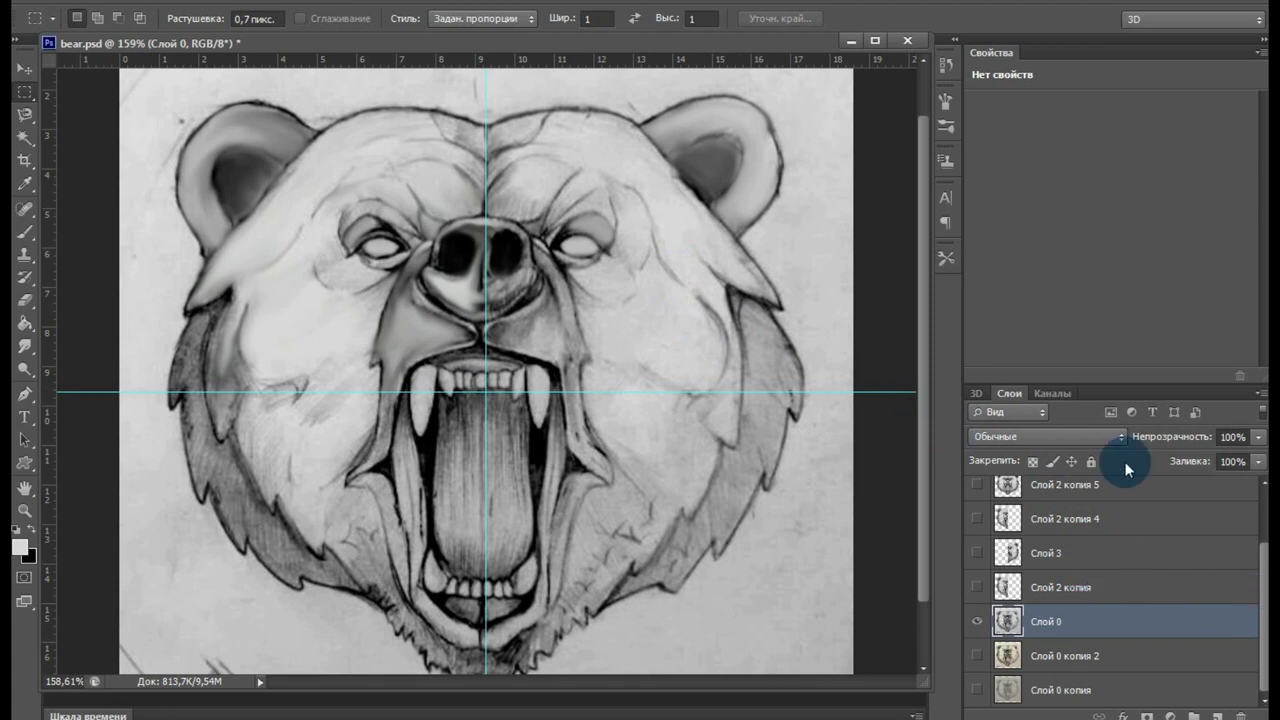
scroll(1248, 586, "up", 1)
scroll(1248, 586, "up", 1)
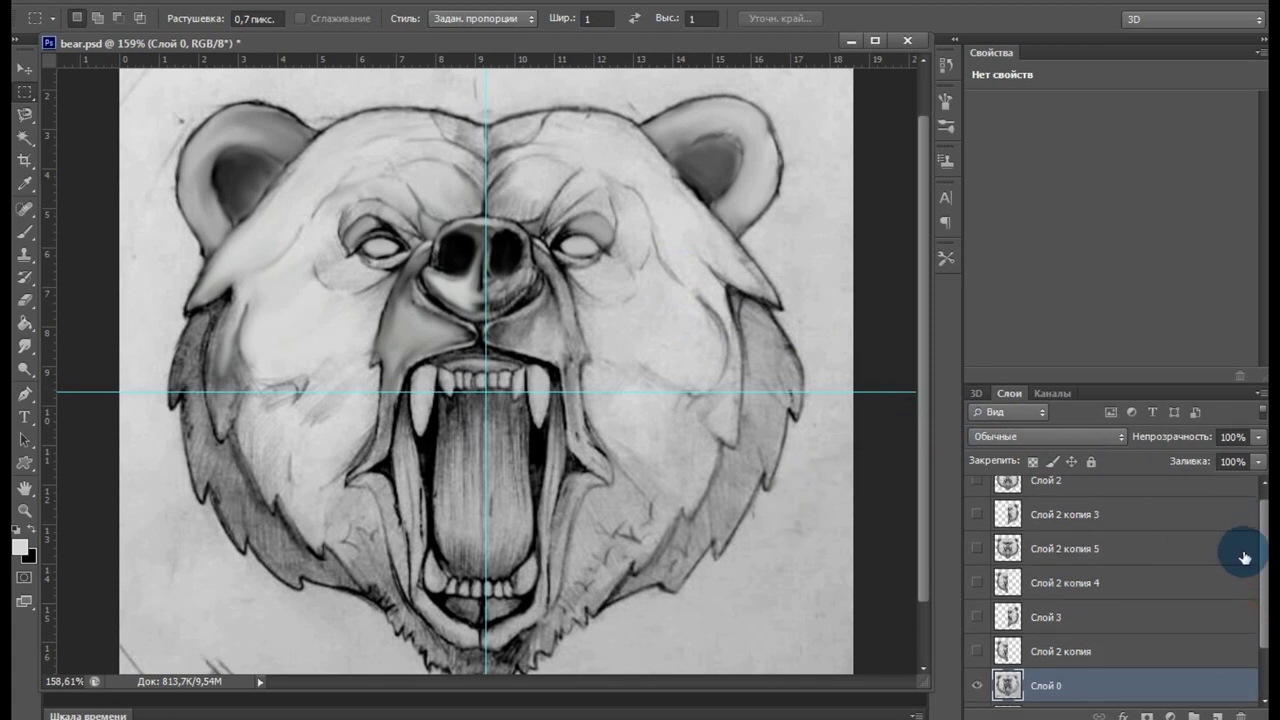
scroll(1257, 563, "up", 1)
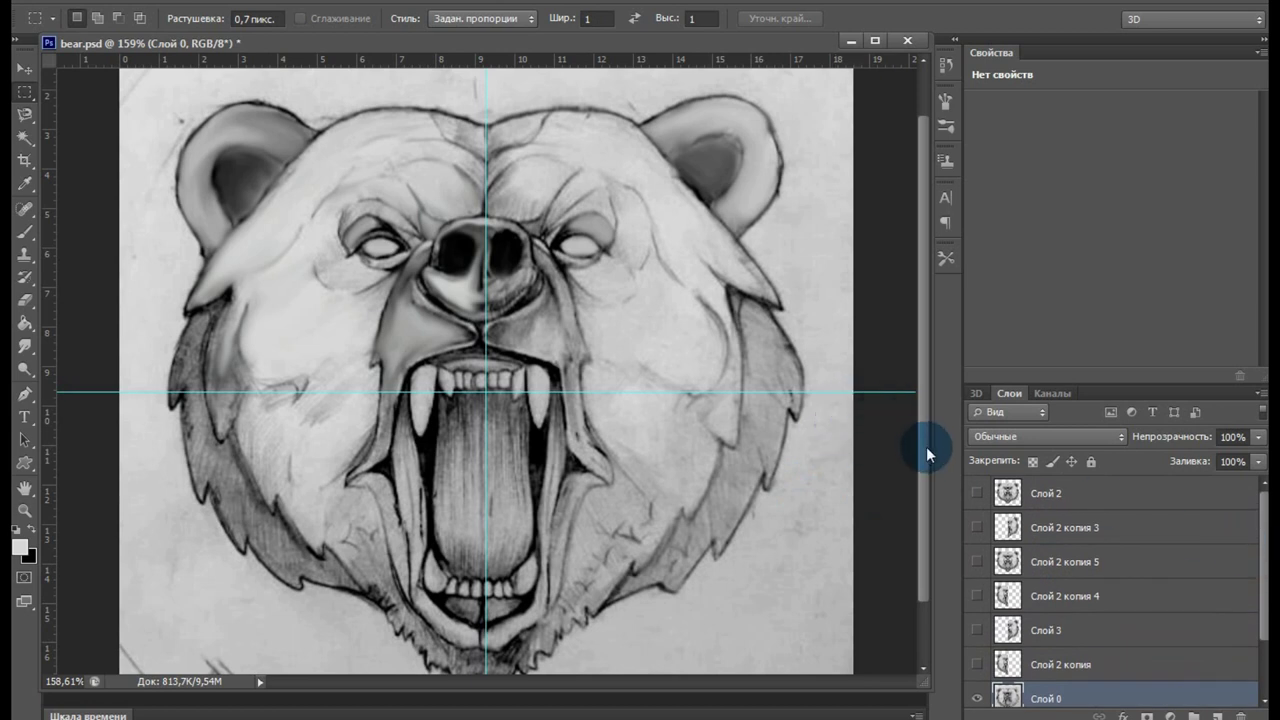
left_click_drag(926, 446, 924, 424)
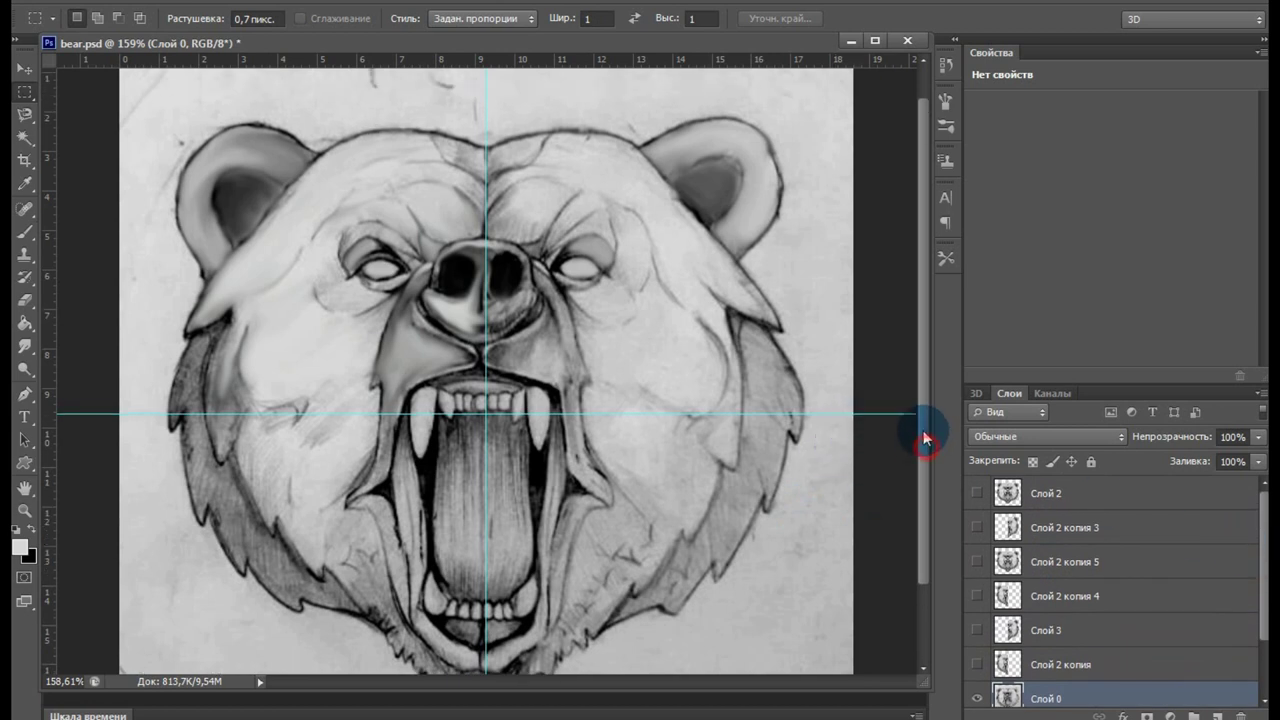
Trace the whole bear head, both ears included, into a closed Magnetic Lasso selection.
left_click(26, 116)
left_click(26, 116)
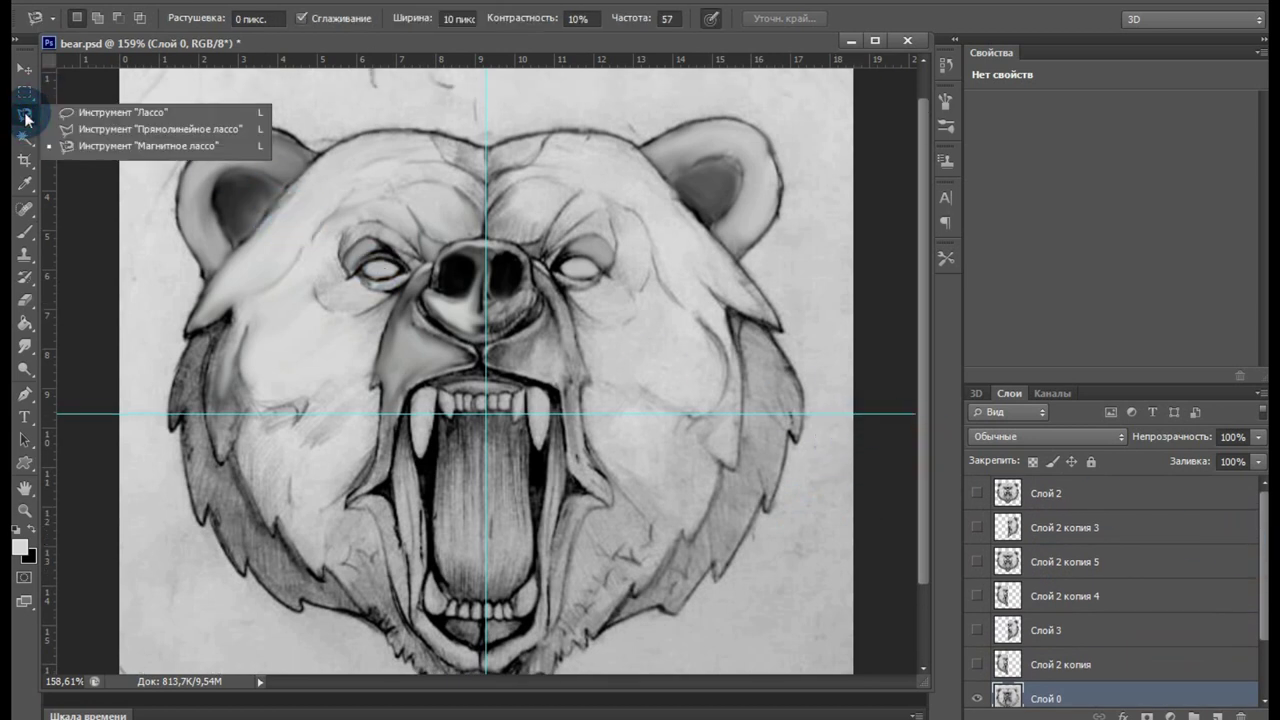
left_click_drag(26, 117, 83, 145)
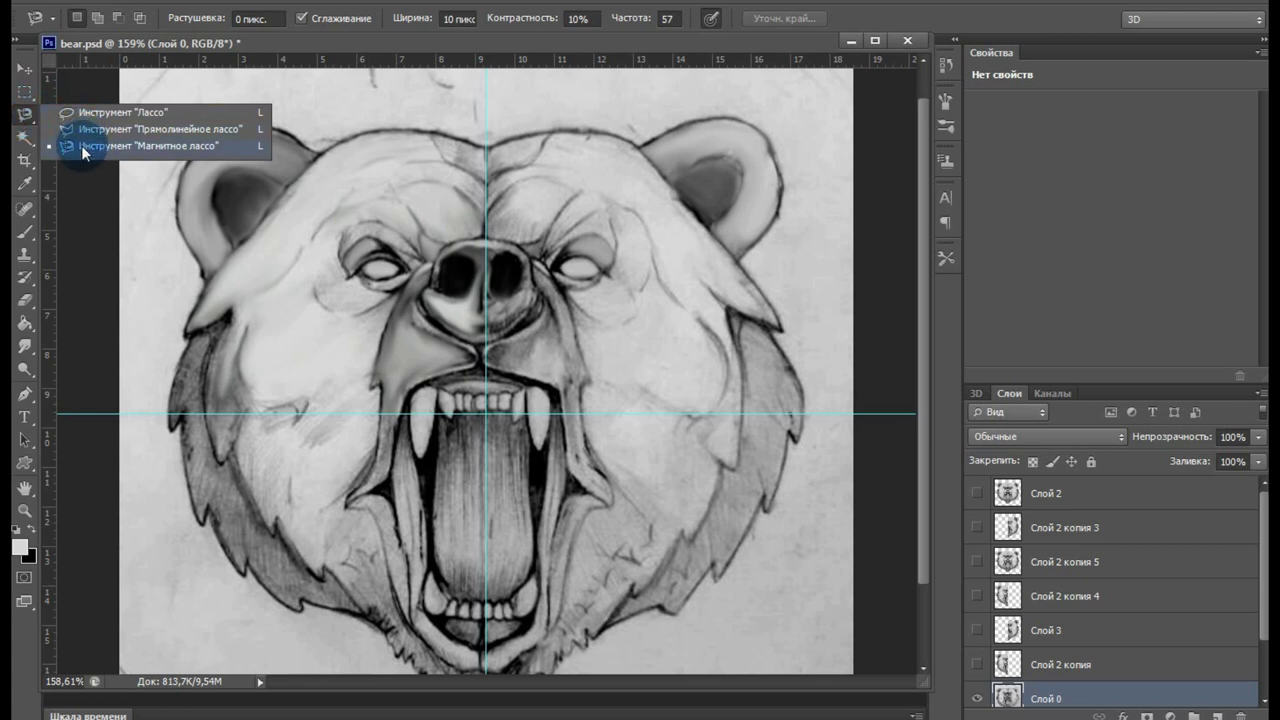
left_click(81, 145)
mouse_move(485, 150)
left_mouse_down()
mouse_move(318, 158)
mouse_move(280, 130)
mouse_move(194, 133)
mouse_move(174, 238)
mouse_move(195, 271)
mouse_move(170, 410)
mouse_move(309, 646)
mouse_move(514, 677)
mouse_move(749, 471)
mouse_move(842, 438)
mouse_move(771, 94)
mouse_move(414, 94)
mouse_move(461, 106)
left_mouse_up()
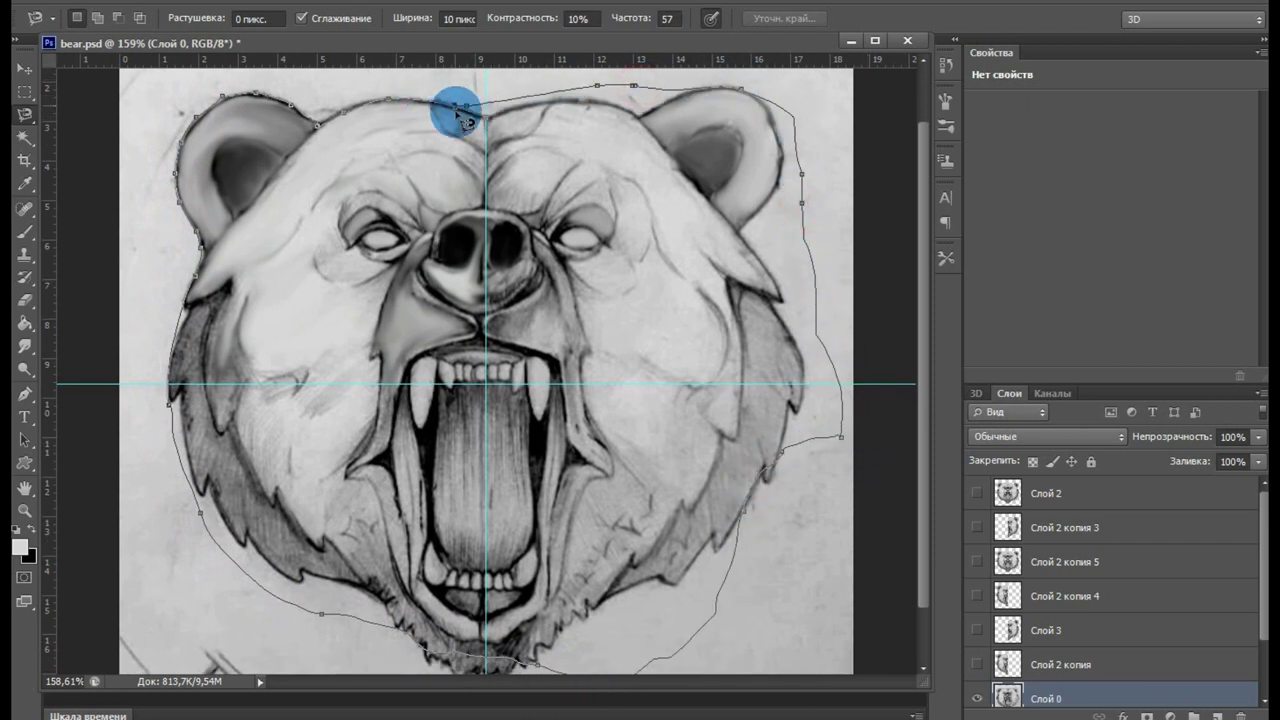
mouse_move(449, 143)
left_mouse_down()
mouse_move(429, 100)
mouse_move(343, 114)
mouse_move(509, 120)
mouse_move(490, 125)
left_mouse_up()
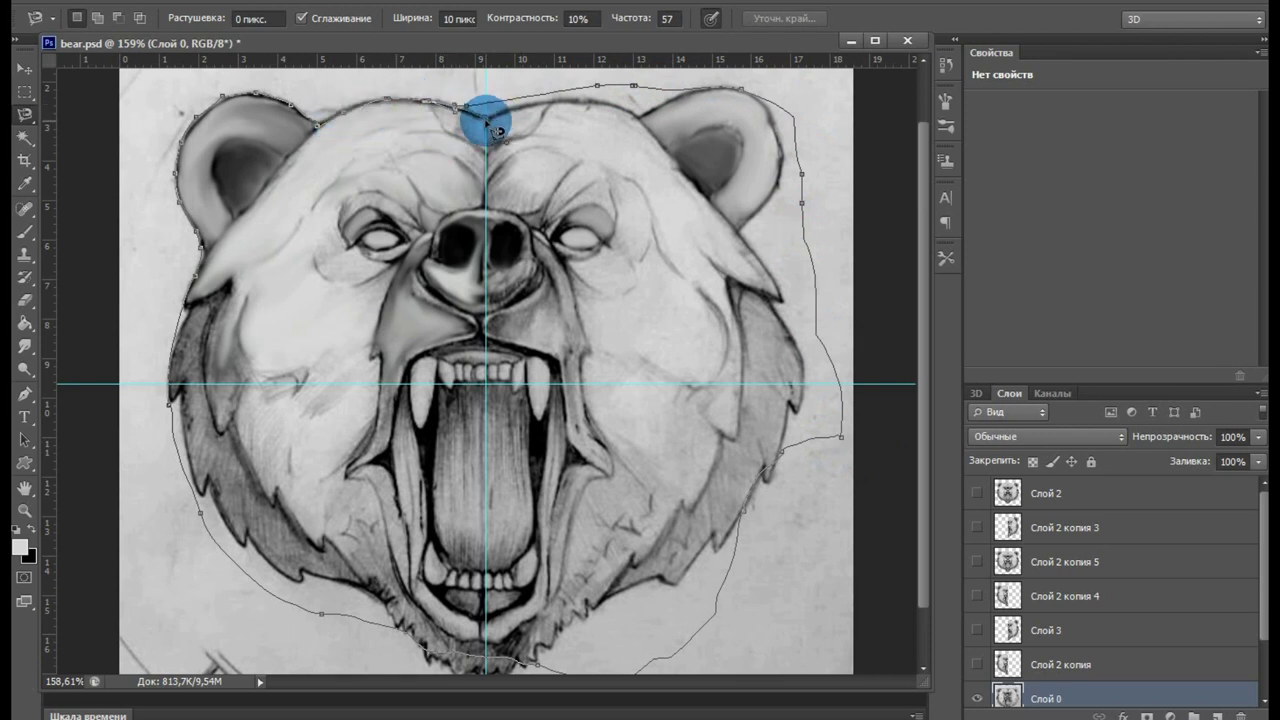
left_click(487, 120)
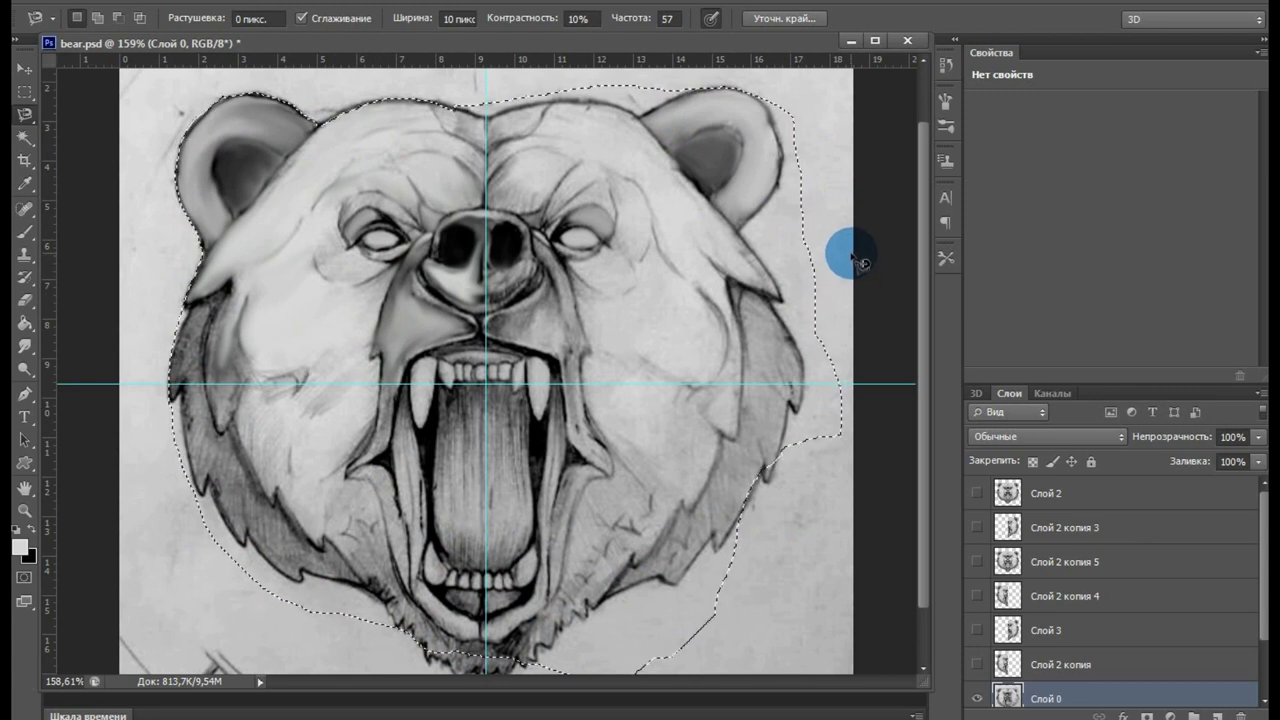
Erase the paper background around the head outline, undoing one stray stroke by the right ear.
key("e")
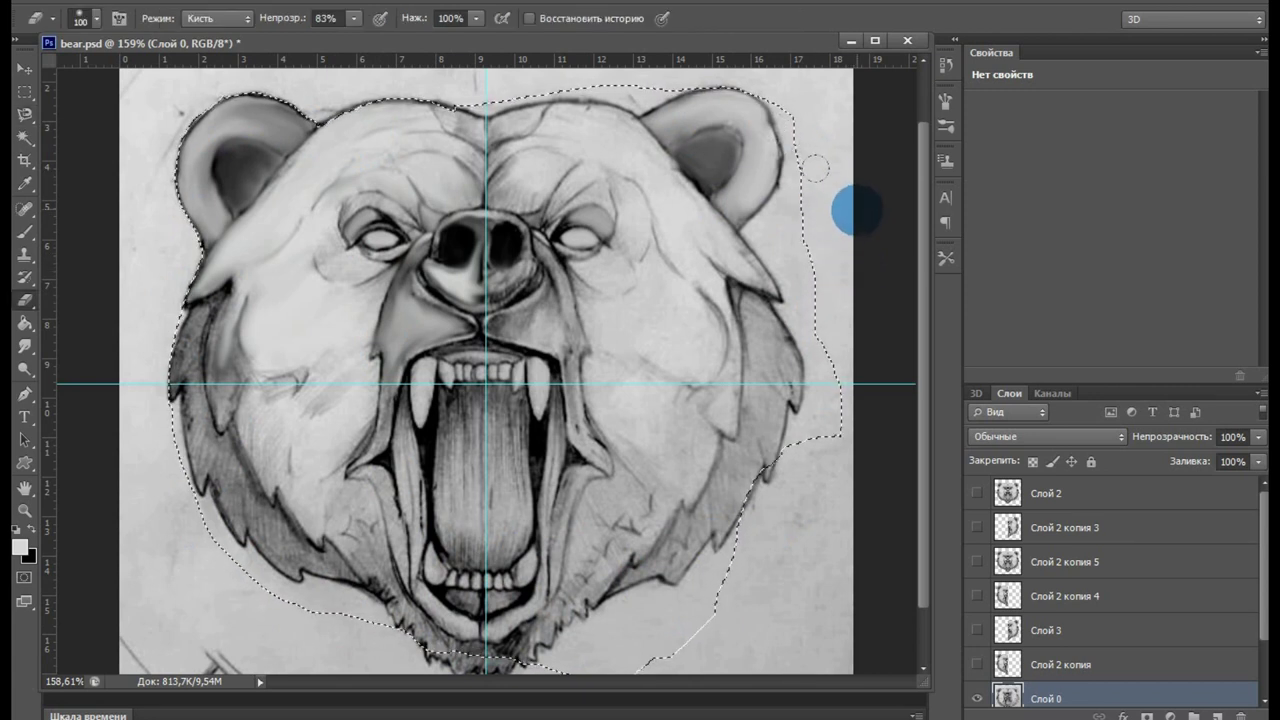
left_click_drag(851, 200, 846, 246)
key("ctrl+z")
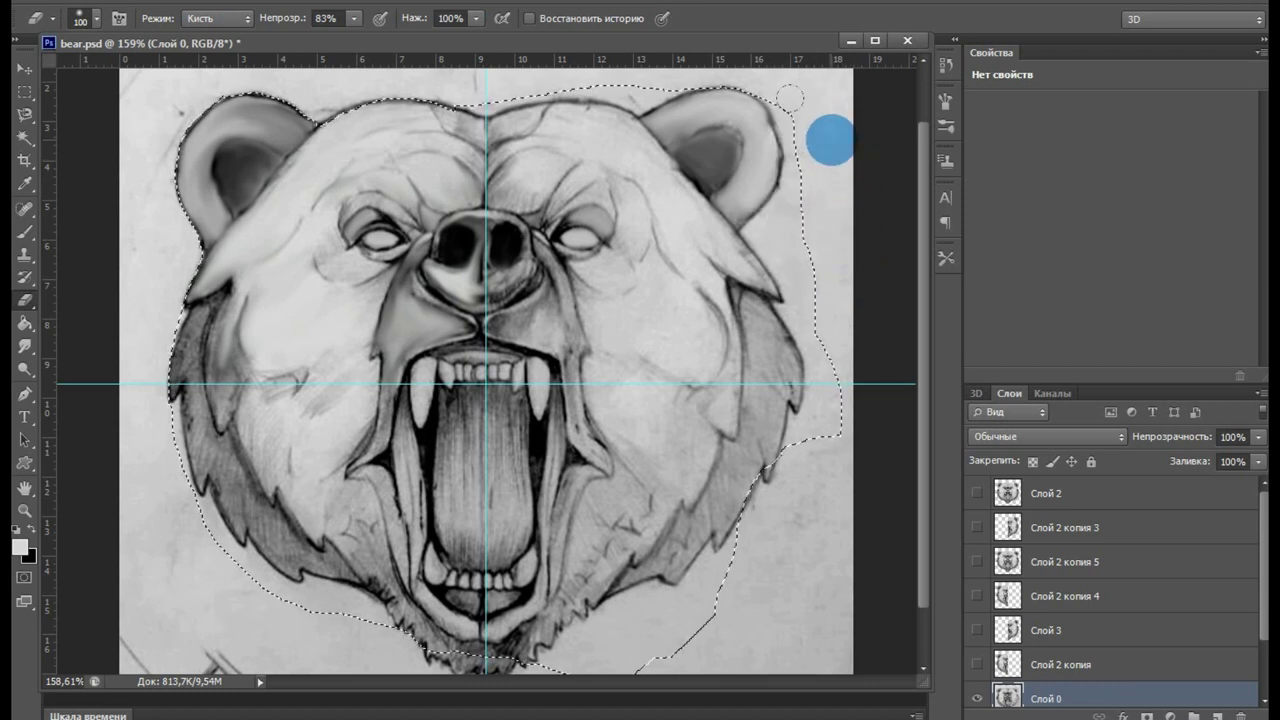
left_click_drag(790, 98, 829, 268)
mouse_move(837, 211)
left_mouse_down()
mouse_move(141, 427)
mouse_move(790, 591)
mouse_move(837, 620)
mouse_move(826, 329)
left_mouse_up()
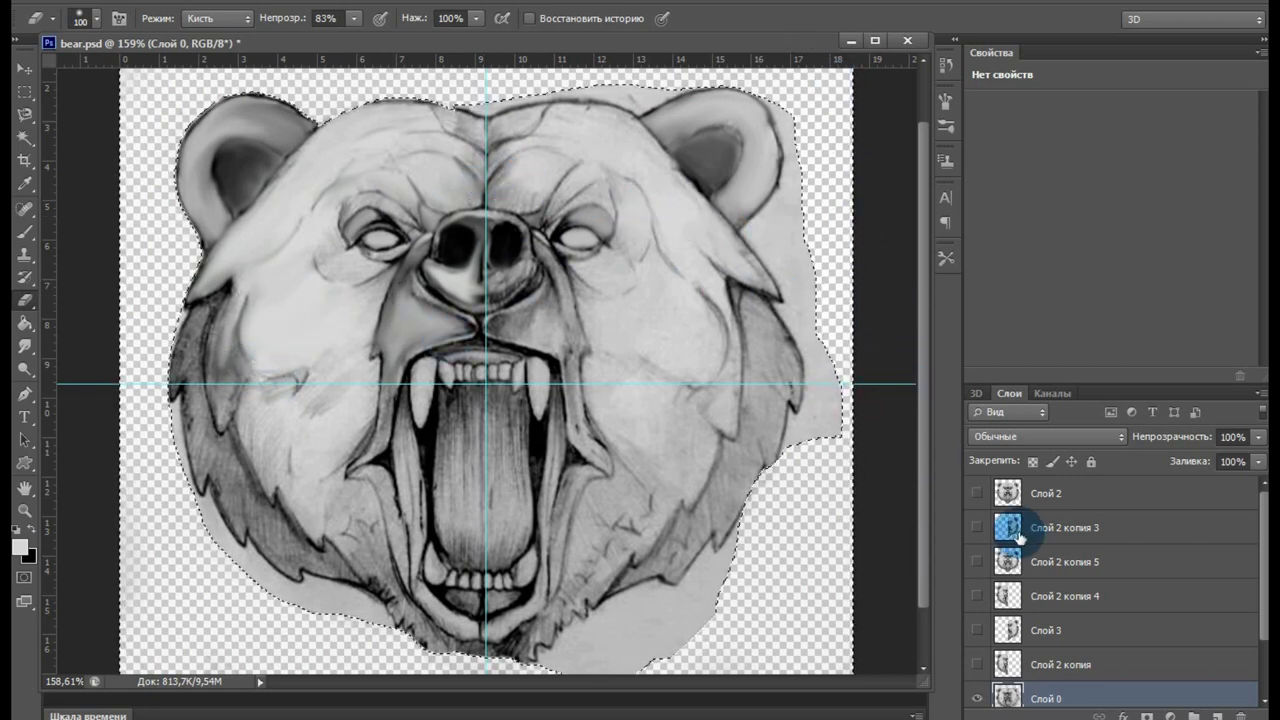
left_click_drag(1266, 572, 1262, 604)
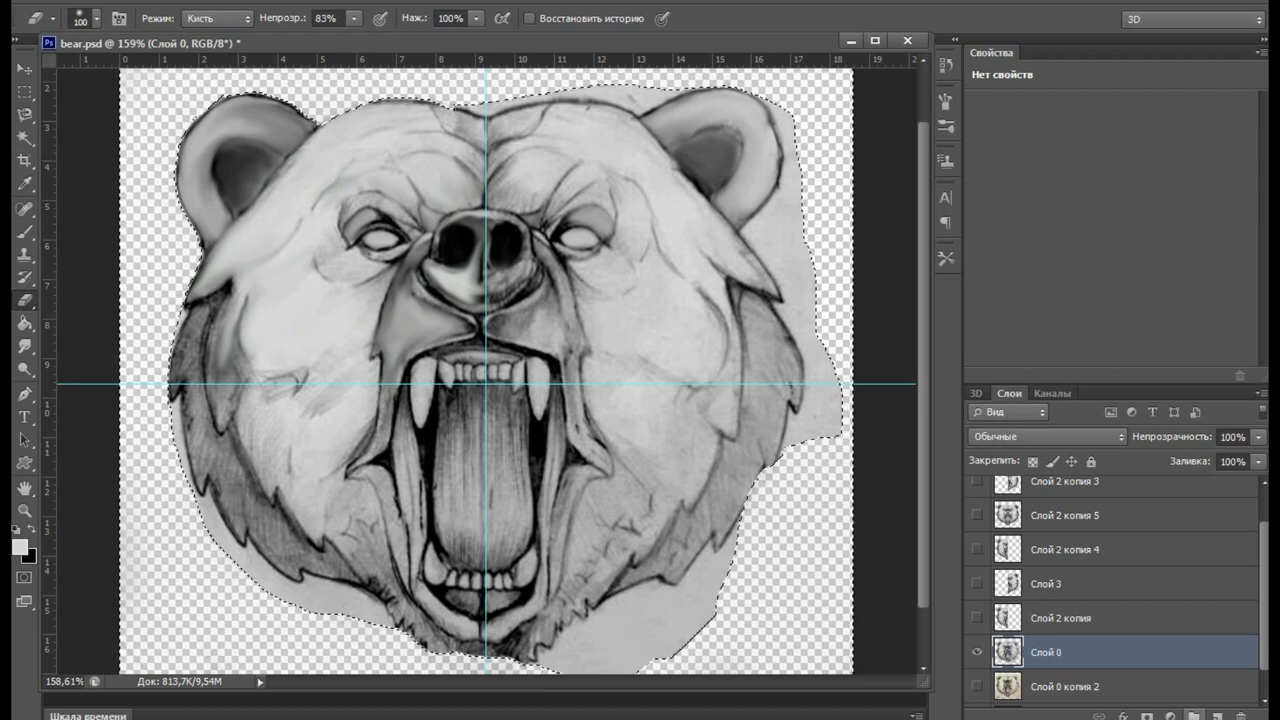
Merge a new empty layer with Слой 0 into Слой 4 and deselect.
left_click(1217, 716)
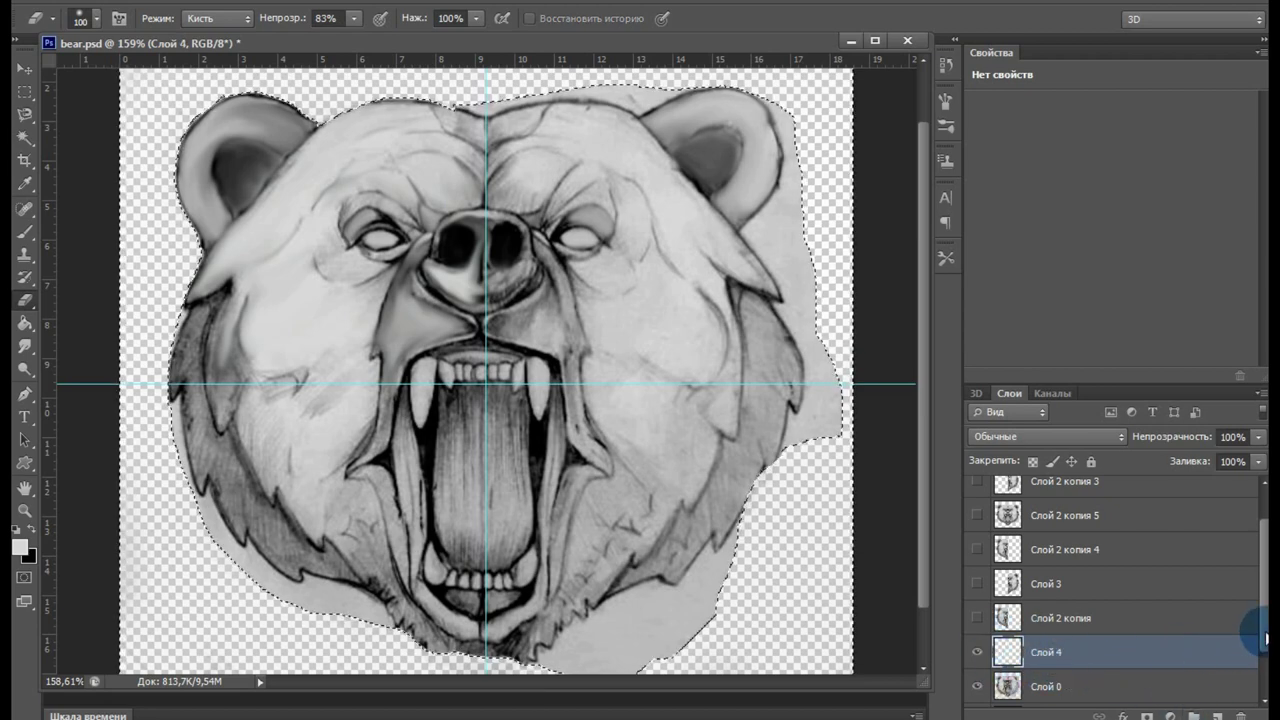
scroll(1262, 632, "down", 2)
left_click(1100, 637)
left_click(1093, 606, "shift")
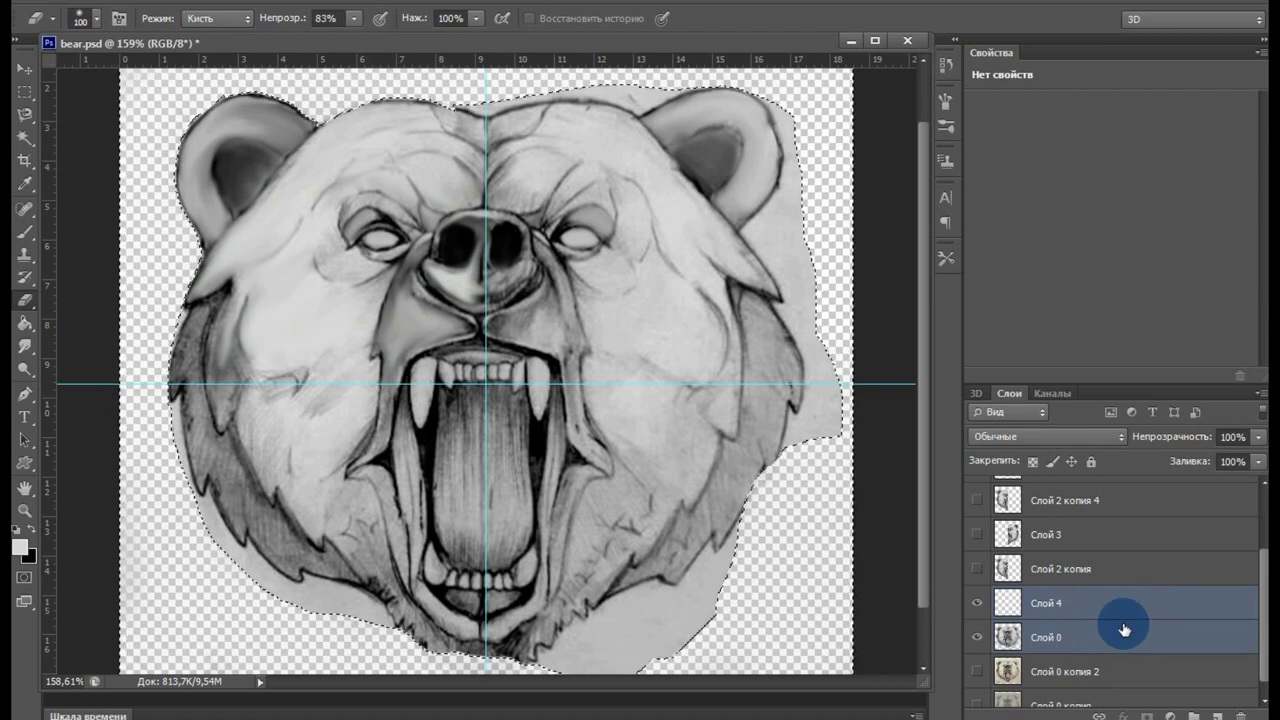
key("ctrl+e")
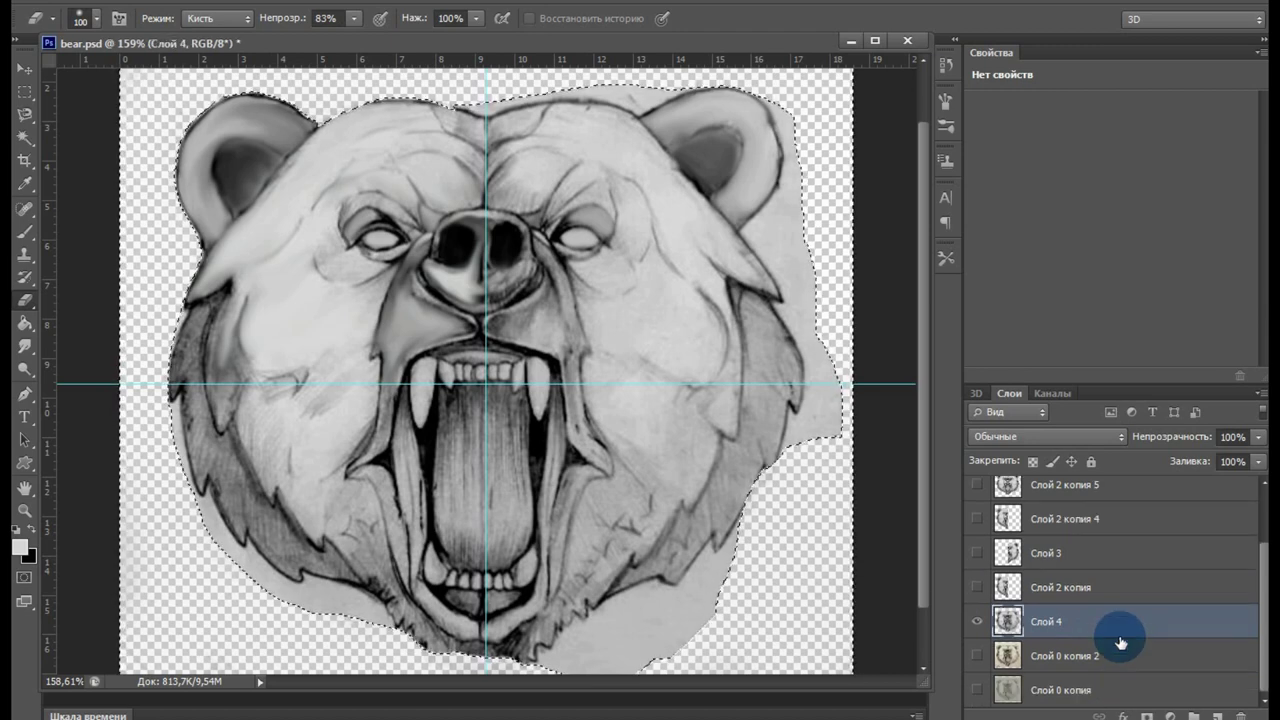
key("ctrl+d")
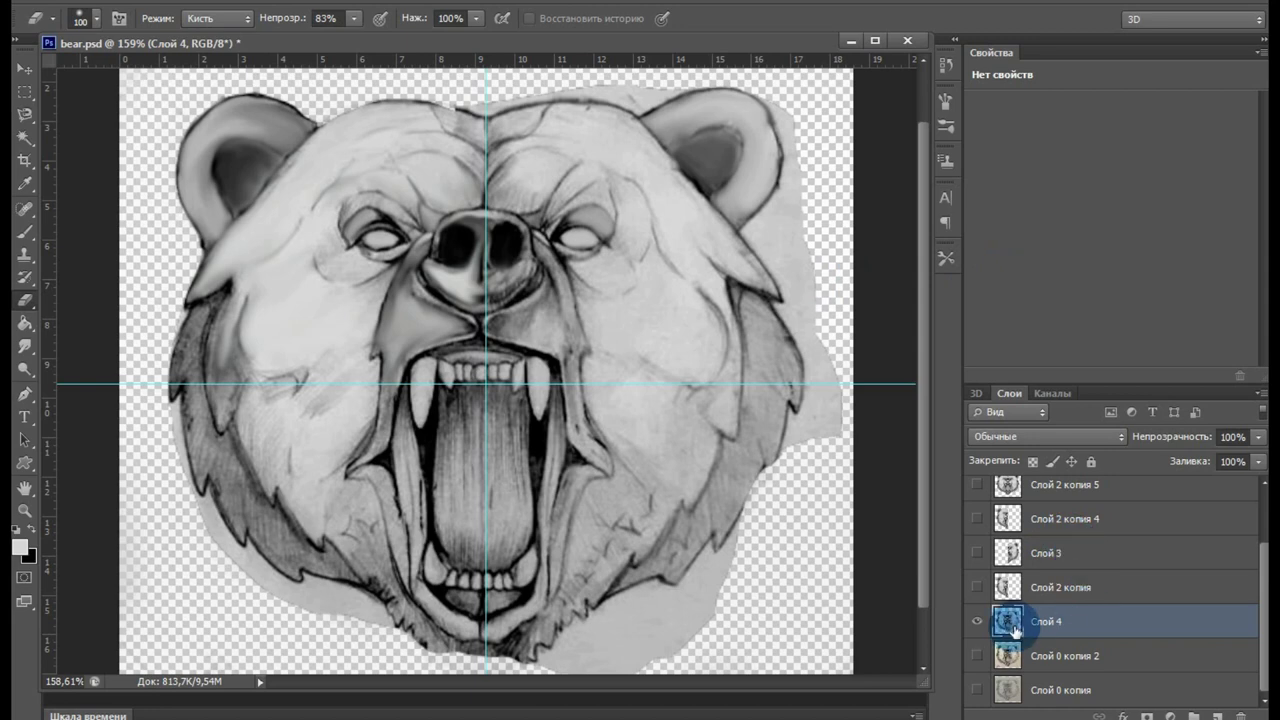
Compare Слой 4 against the half-bear layer Слой 2 копия, then show Слой 4 again.
left_click(977, 621)
left_click(978, 588)
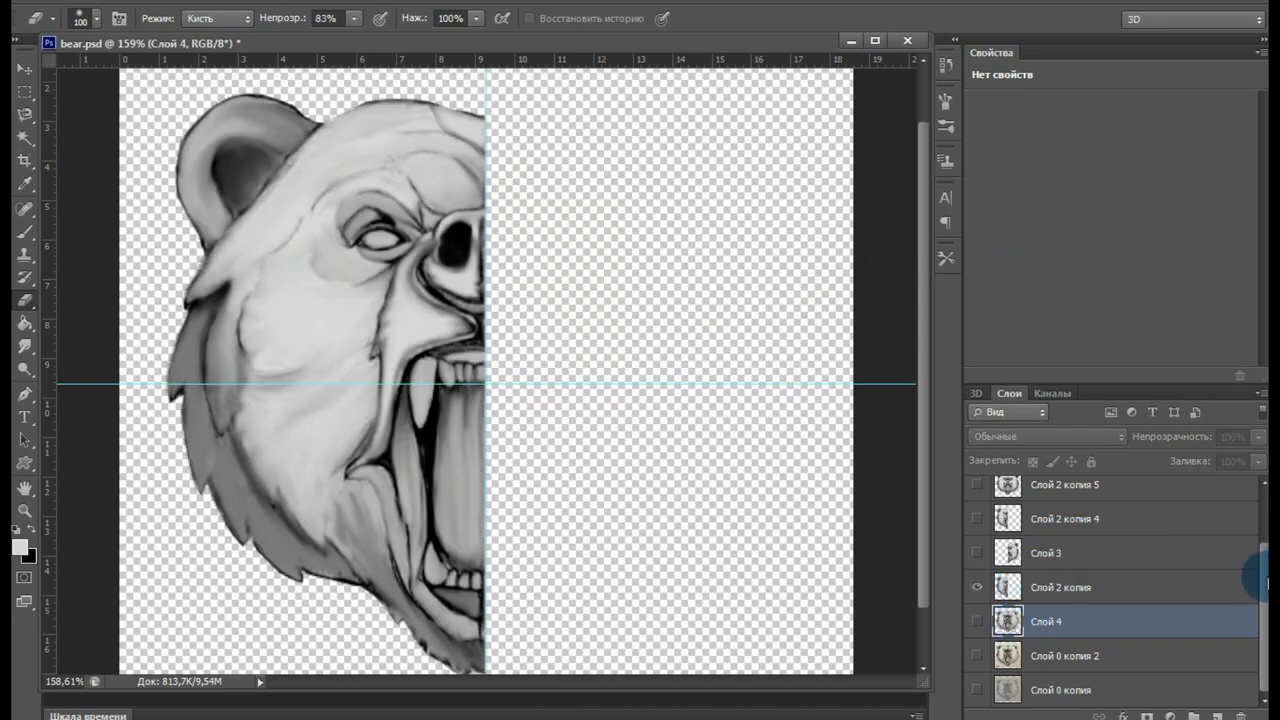
scroll(1257, 600, "up", 1)
scroll(1257, 650, "up", 1)
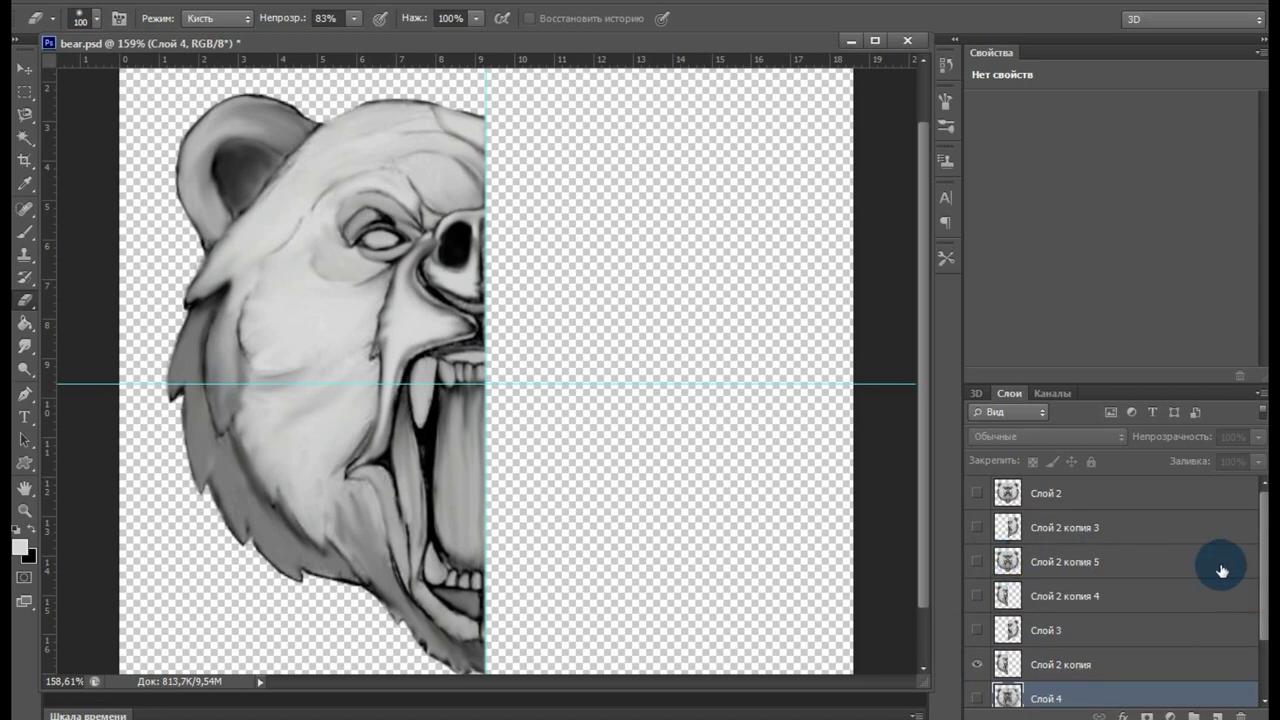
scroll(1264, 595, "down", 2)
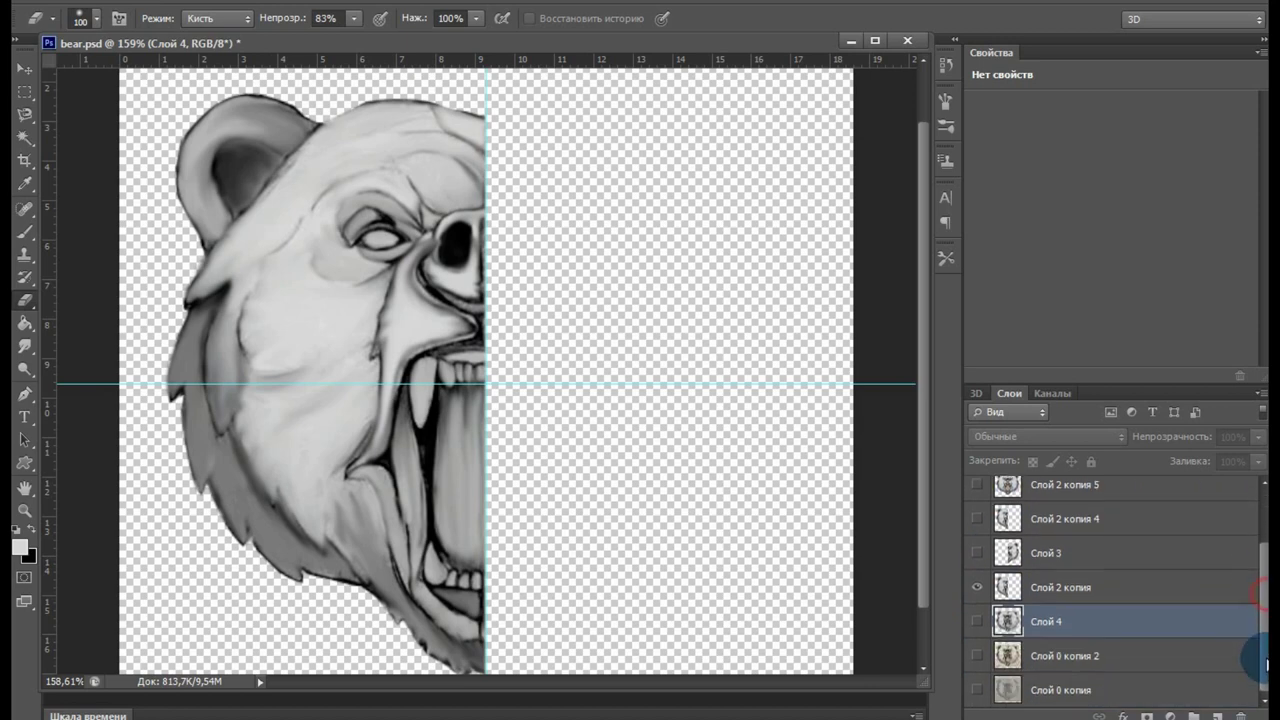
left_click(978, 594)
left_click(977, 626)
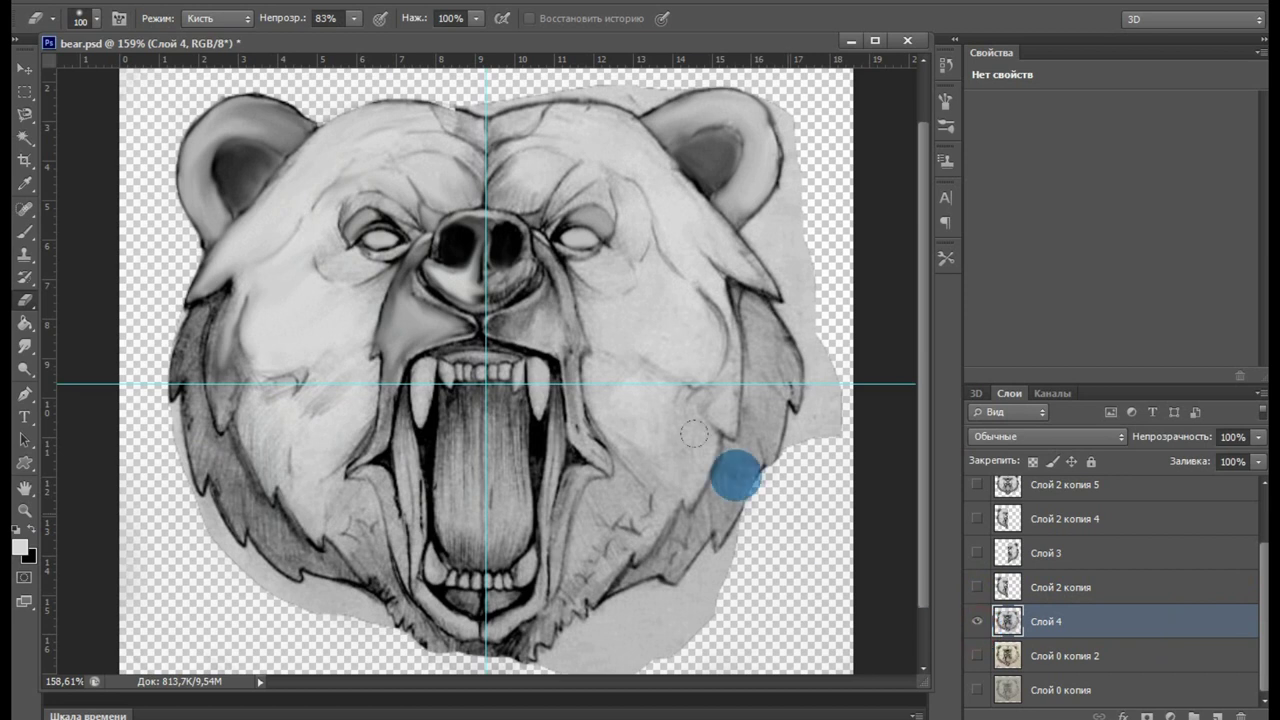
Erase stray marks across the forehead and left cheek with a smaller 83%-opacity eraser.
left_click_drag(405, 255, 341, 134)
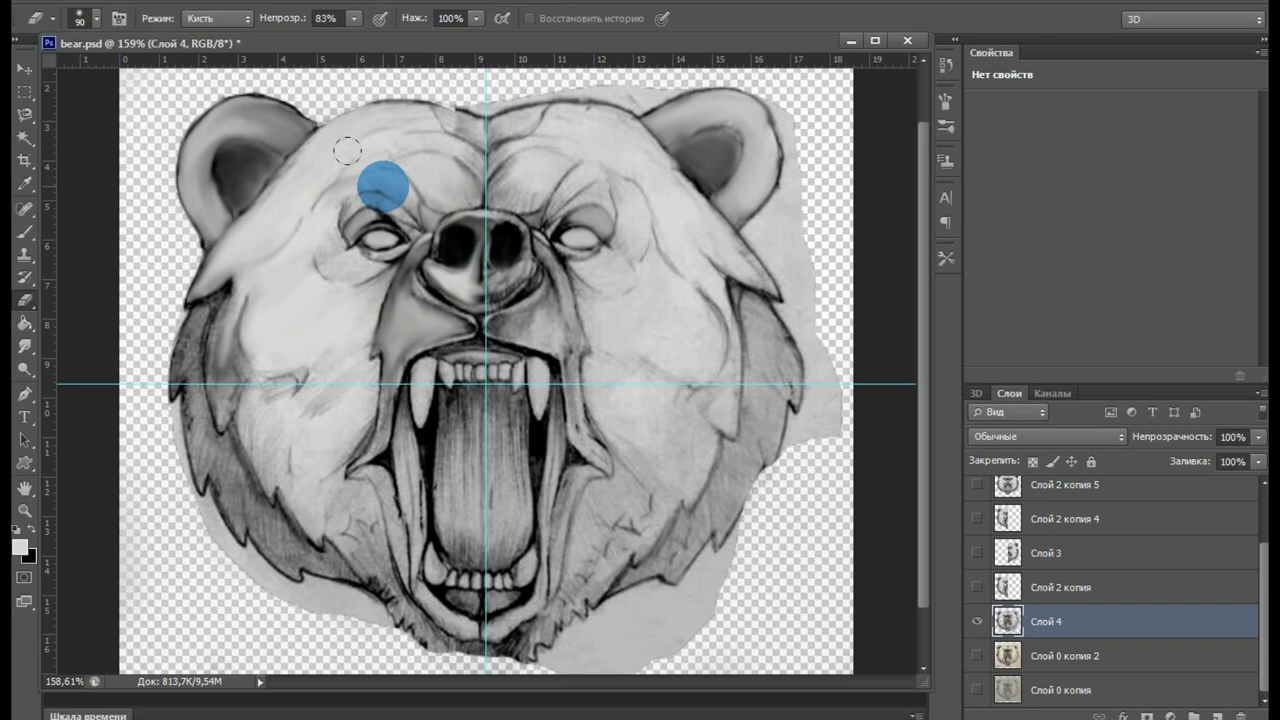
key("bracketleft")
key("bracketleft")
mouse_move(362, 168)
left_mouse_down()
mouse_move(410, 162)
mouse_move(427, 183)
left_mouse_up()
key("bracketleft")
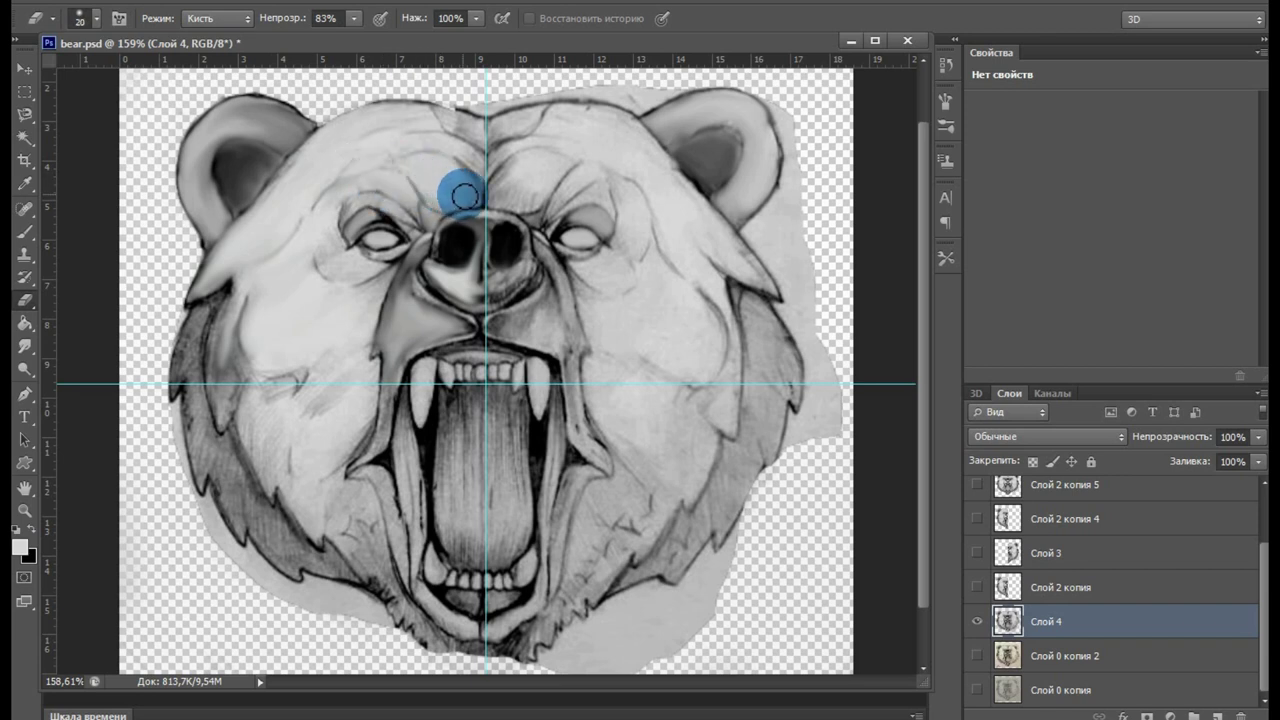
mouse_move(463, 196)
left_mouse_down()
mouse_move(397, 134)
mouse_move(271, 266)
mouse_move(352, 380)
mouse_move(323, 363)
mouse_move(361, 313)
mouse_move(300, 339)
mouse_move(549, 571)
mouse_move(357, 403)
mouse_move(320, 451)
mouse_move(300, 309)
mouse_move(457, 191)
mouse_move(418, 137)
mouse_move(314, 163)
mouse_move(237, 269)
mouse_move(391, 109)
mouse_move(303, 183)
mouse_move(331, 143)
mouse_move(243, 297)
mouse_move(386, 123)
mouse_move(289, 189)
mouse_move(263, 260)
mouse_move(324, 300)
left_mouse_up()
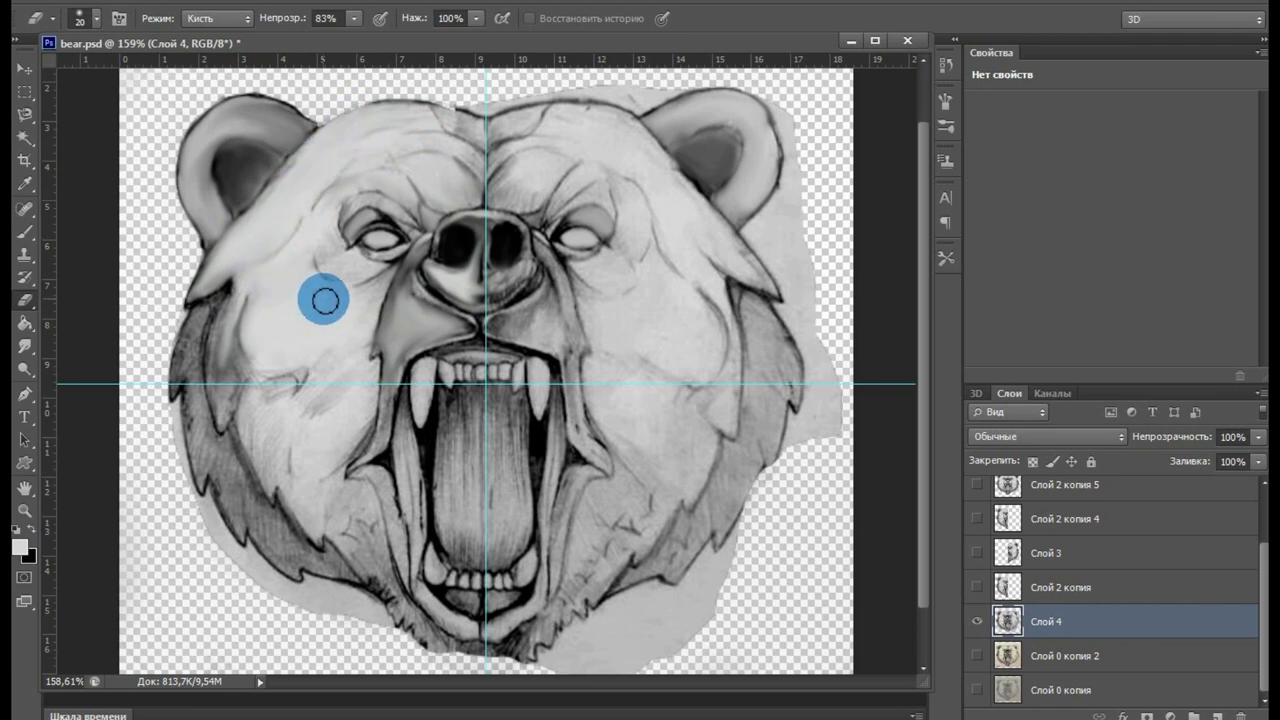
mouse_move(324, 300)
left_mouse_down()
mouse_move(306, 328)
mouse_move(314, 214)
mouse_move(437, 194)
mouse_move(437, 180)
mouse_move(373, 160)
mouse_move(289, 280)
mouse_move(337, 346)
mouse_move(309, 446)
mouse_move(390, 582)
mouse_move(367, 533)
mouse_move(374, 580)
mouse_move(326, 434)
mouse_move(317, 439)
left_mouse_up()
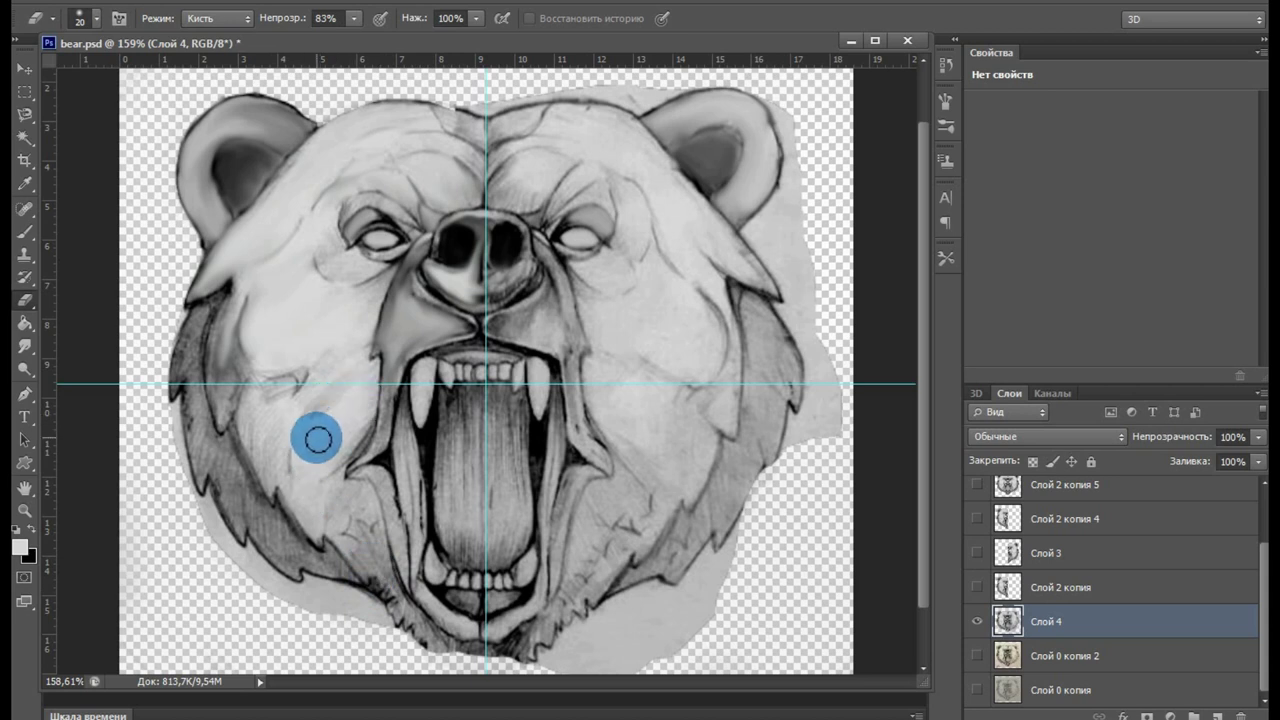
mouse_move(317, 439)
left_mouse_down()
mouse_move(332, 428)
mouse_move(157, 181)
mouse_move(418, 60)
mouse_move(503, 391)
mouse_move(918, 447)
mouse_move(925, 493)
left_mouse_up()
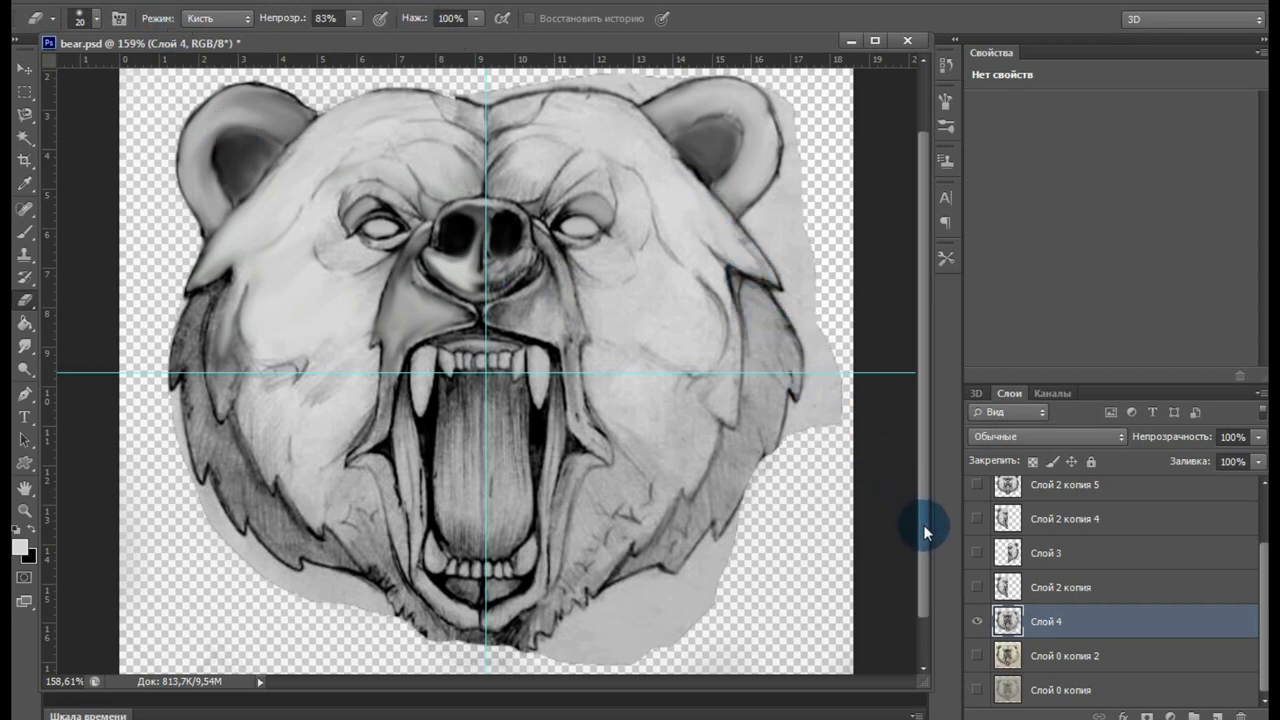
scroll(923, 524, "up", 1)
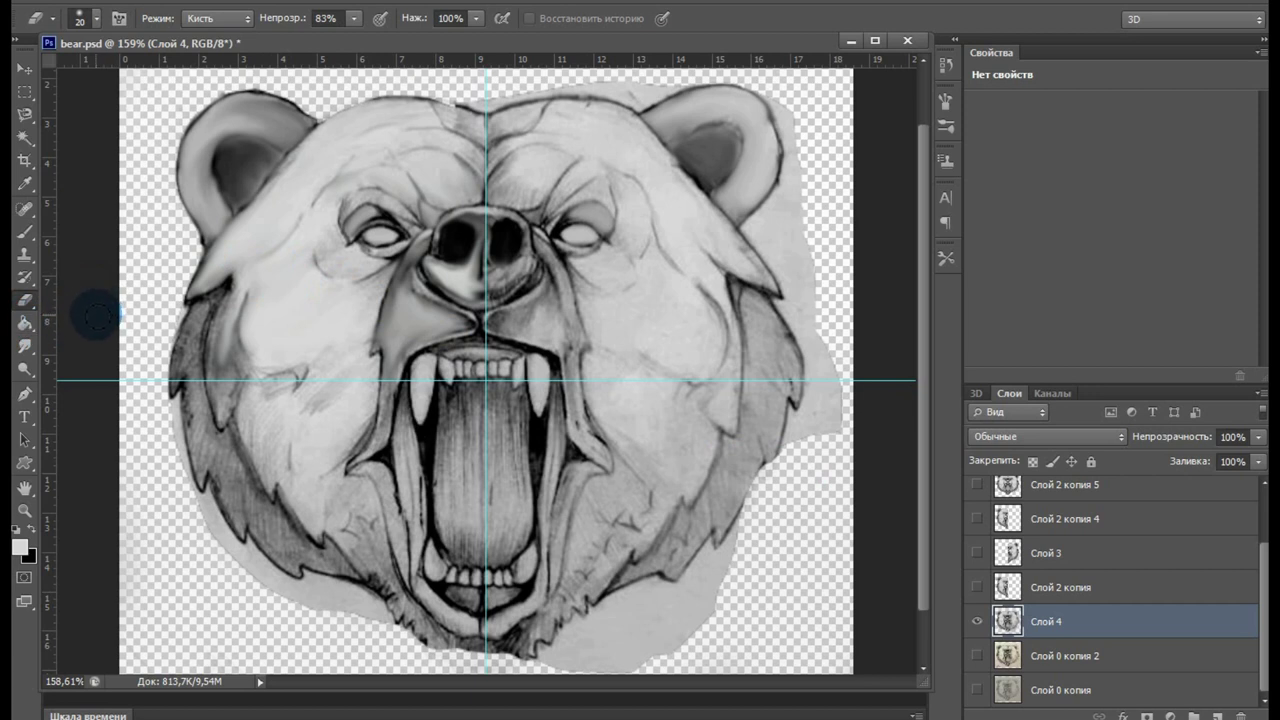
left_click(27, 350)
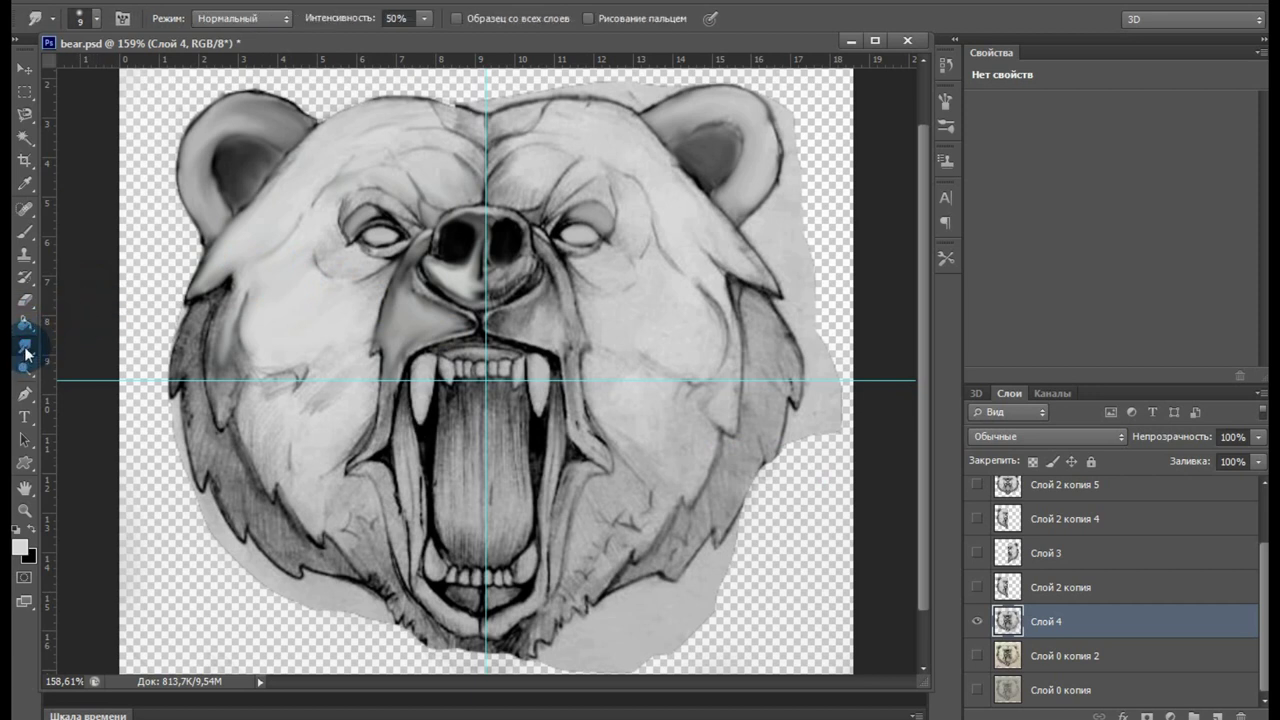
Smudge the fur down the bear's left cheek and its edge at 50% strength.
left_click_drag(270, 315, 277, 414)
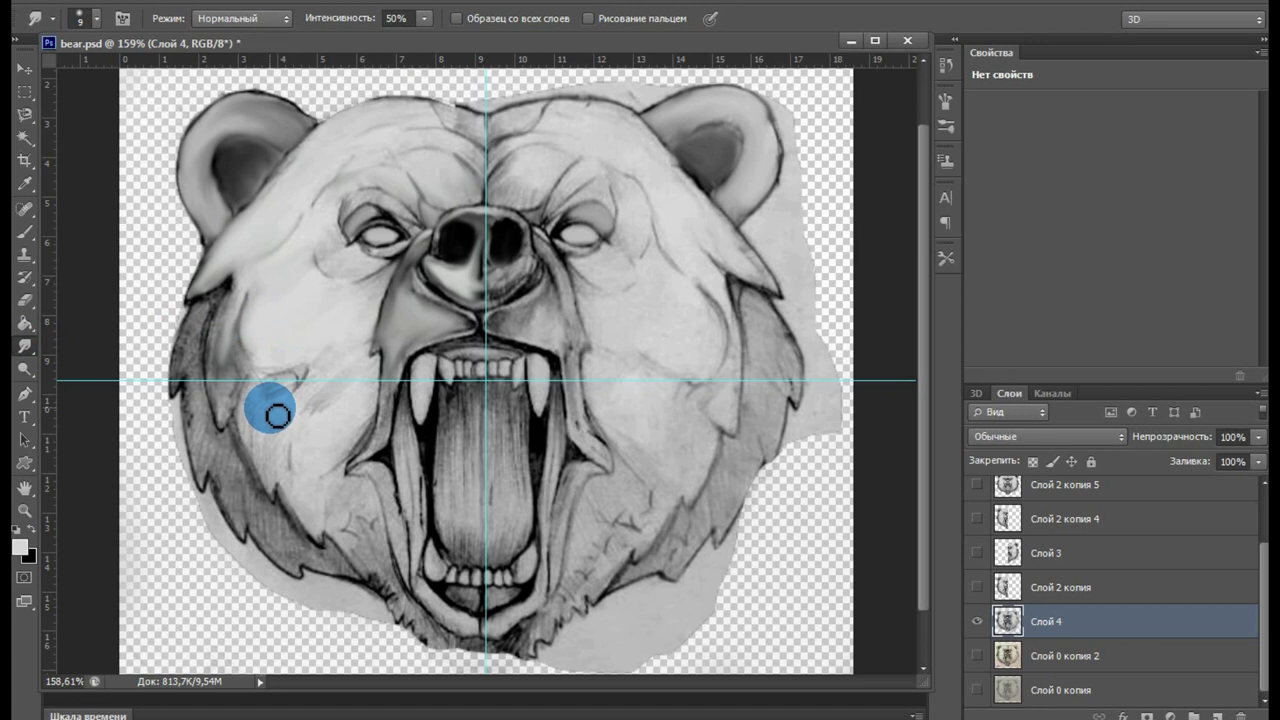
mouse_move(271, 411)
left_mouse_down()
mouse_move(340, 391)
mouse_move(319, 396)
mouse_move(329, 366)
mouse_move(343, 366)
mouse_move(257, 394)
mouse_move(306, 391)
mouse_move(274, 457)
mouse_move(314, 425)
left_mouse_up()
key("bracketright")
mouse_move(345, 383)
left_mouse_down()
mouse_move(306, 446)
mouse_move(306, 508)
mouse_move(343, 506)
mouse_move(357, 543)
mouse_move(349, 491)
mouse_move(386, 594)
mouse_move(483, 660)
left_mouse_up()
key("bracketleft")
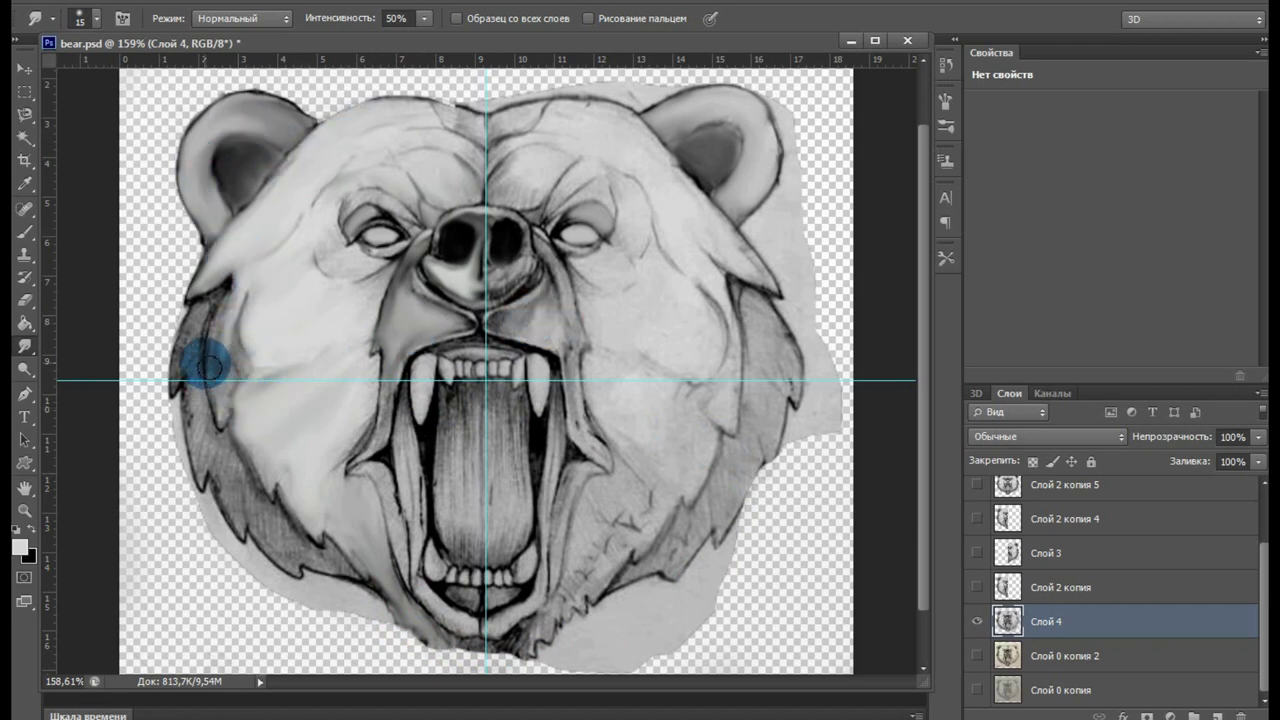
mouse_move(221, 362)
left_mouse_down()
mouse_move(171, 337)
mouse_move(194, 309)
mouse_move(191, 414)
mouse_move(228, 477)
mouse_move(196, 312)
mouse_move(229, 510)
mouse_move(215, 443)
mouse_move(233, 500)
mouse_move(186, 414)
mouse_move(186, 320)
left_mouse_up()
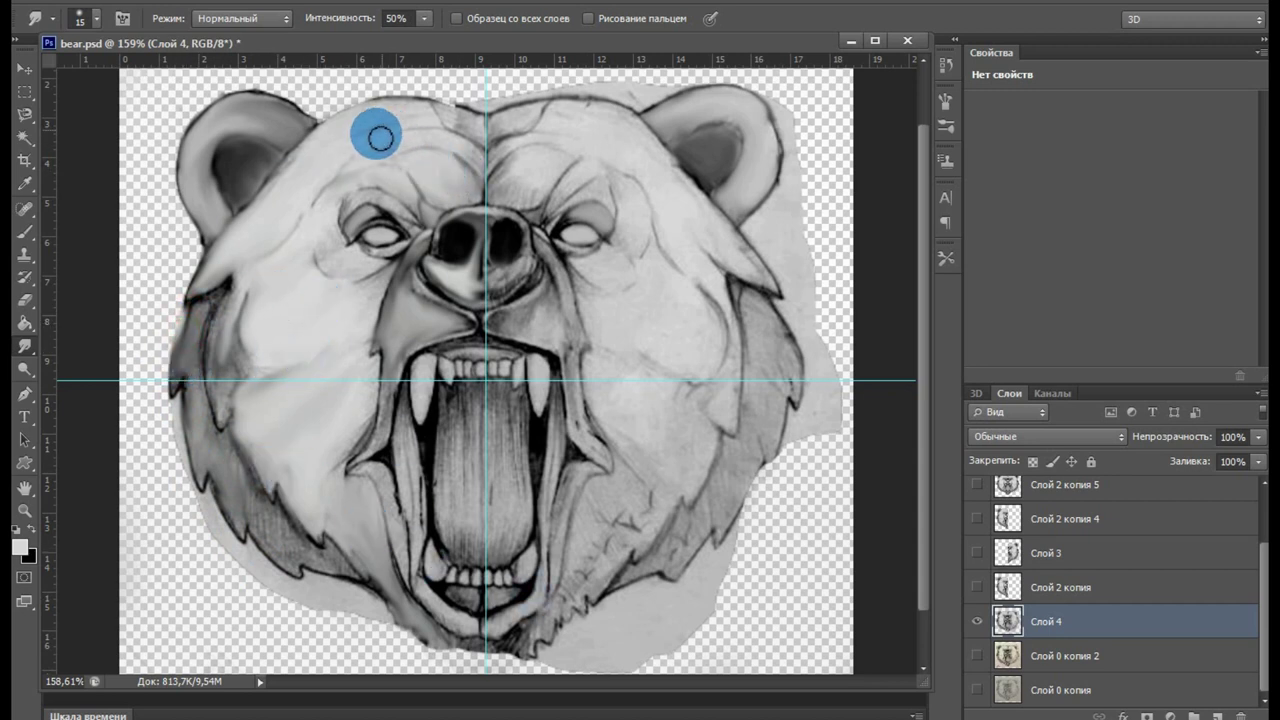
Soften the left ear outline and blend the shading on the nose.
mouse_move(305, 150)
left_mouse_down()
mouse_move(277, 114)
mouse_move(286, 129)
mouse_move(271, 129)
mouse_move(286, 133)
left_mouse_up()
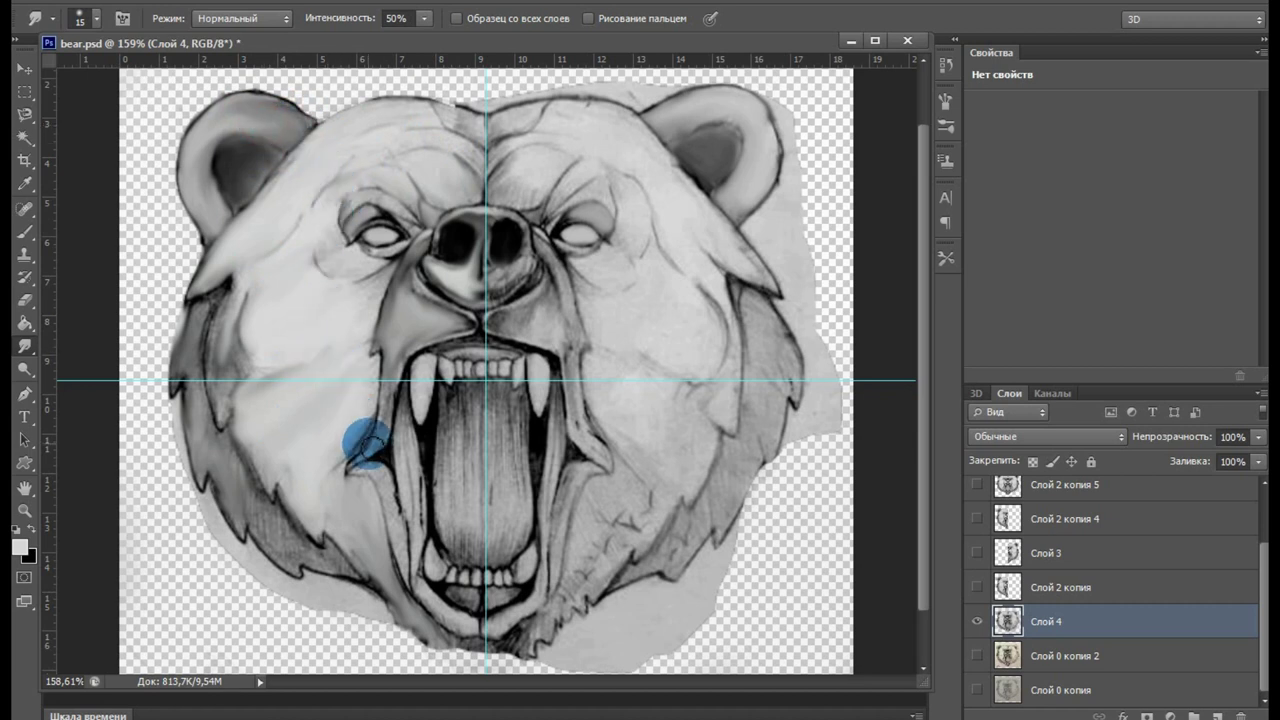
left_click_drag(472, 267, 452, 243)
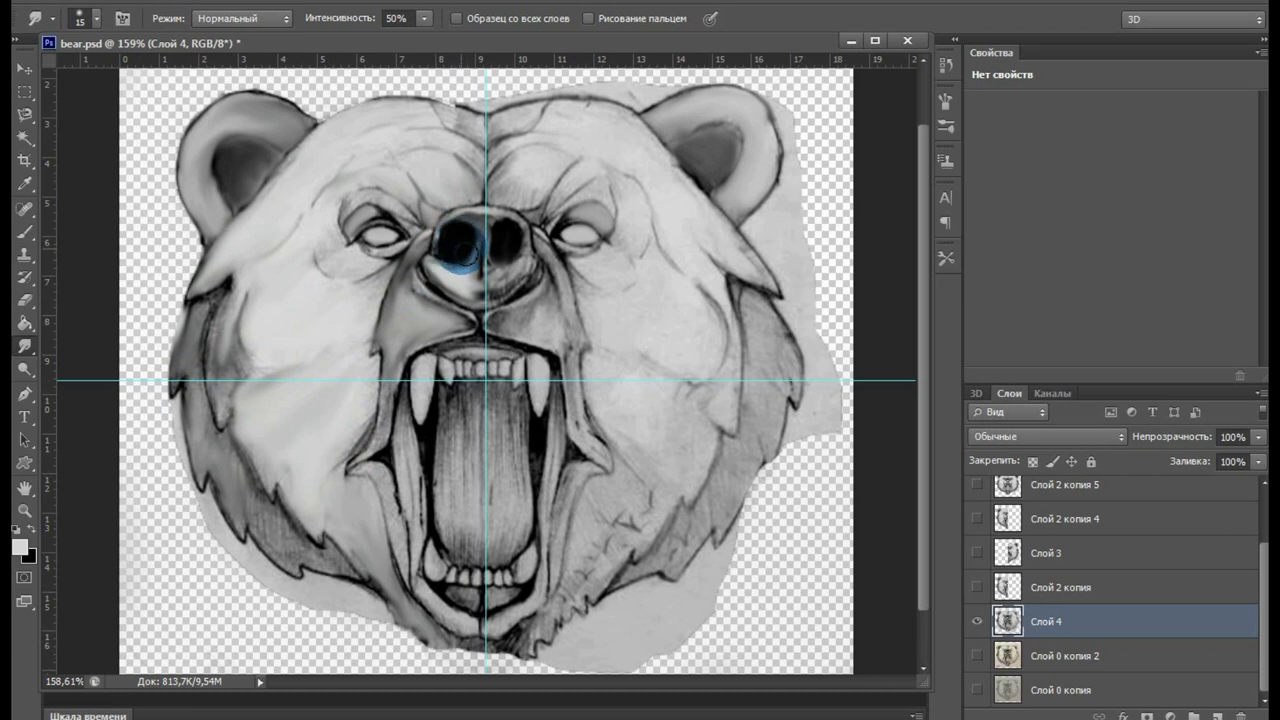
left_click_drag(458, 245, 479, 277)
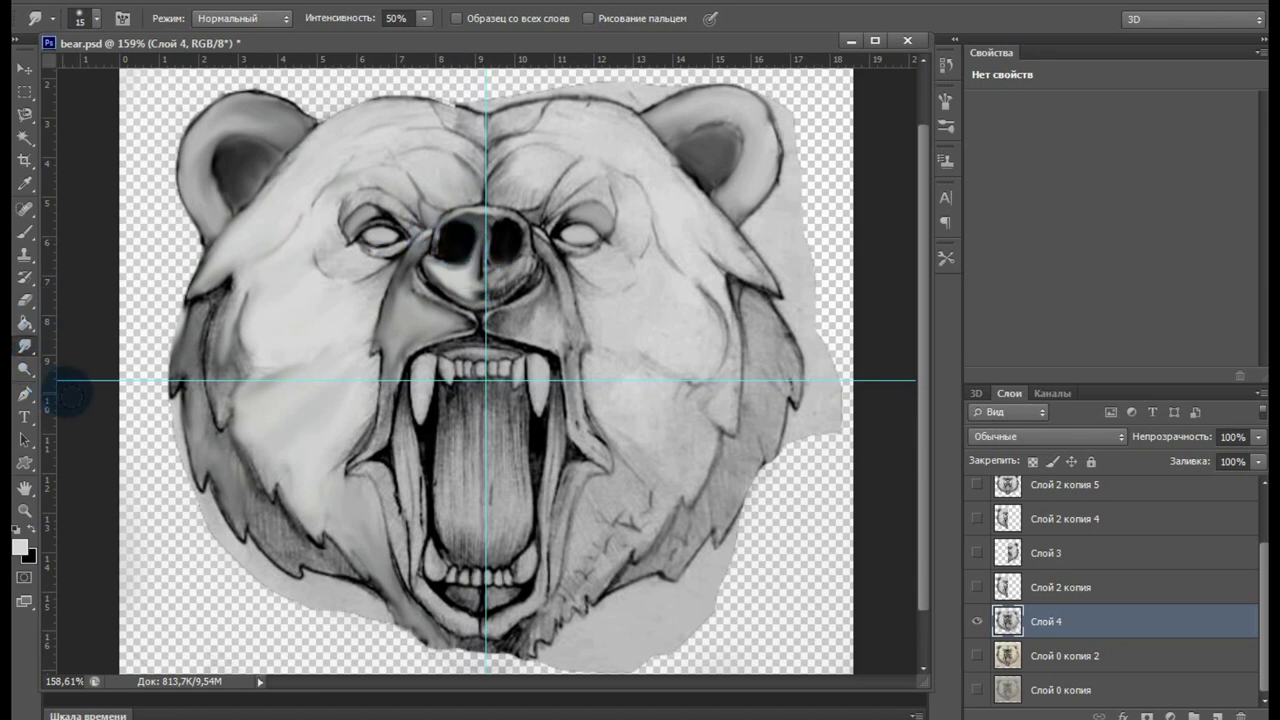
mouse_move(414, 320)
left_mouse_down()
mouse_move(408, 286)
mouse_move(537, 320)
mouse_move(511, 329)
mouse_move(549, 330)
mouse_move(531, 220)
mouse_move(400, 343)
mouse_move(557, 329)
mouse_move(51, 370)
mouse_move(46, 478)
mouse_move(200, 468)
left_mouse_up()
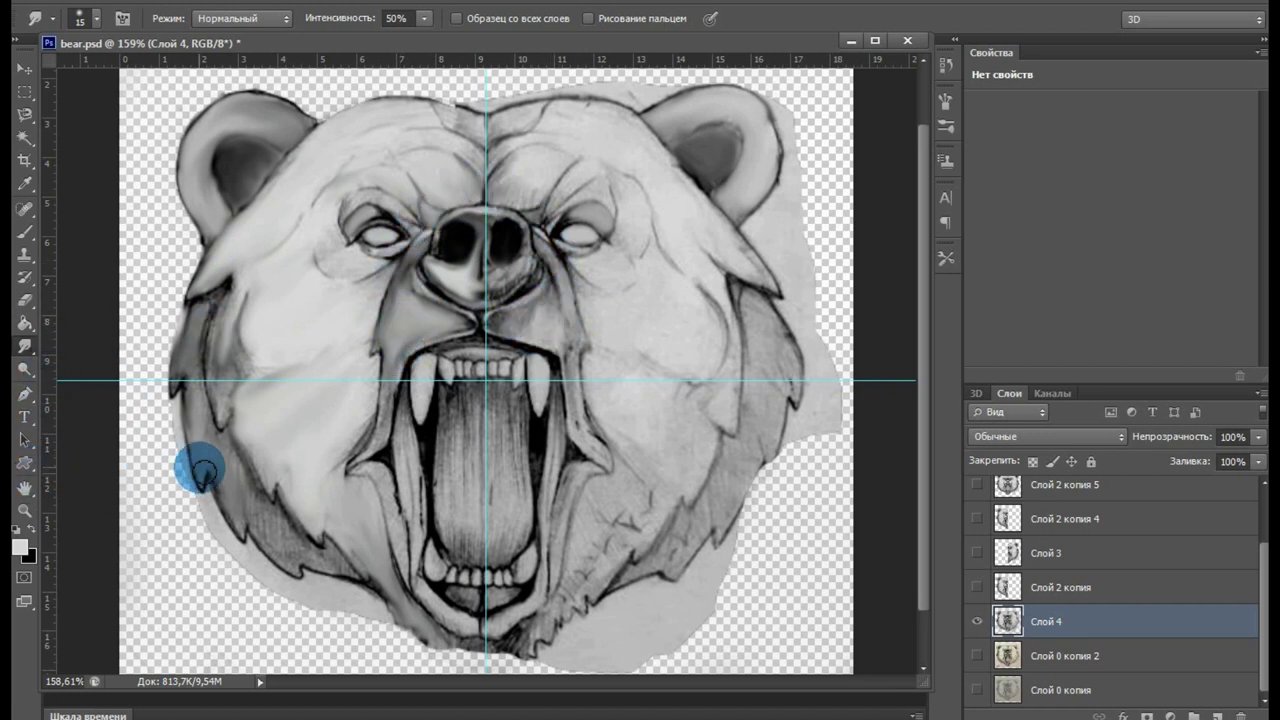
key("b")
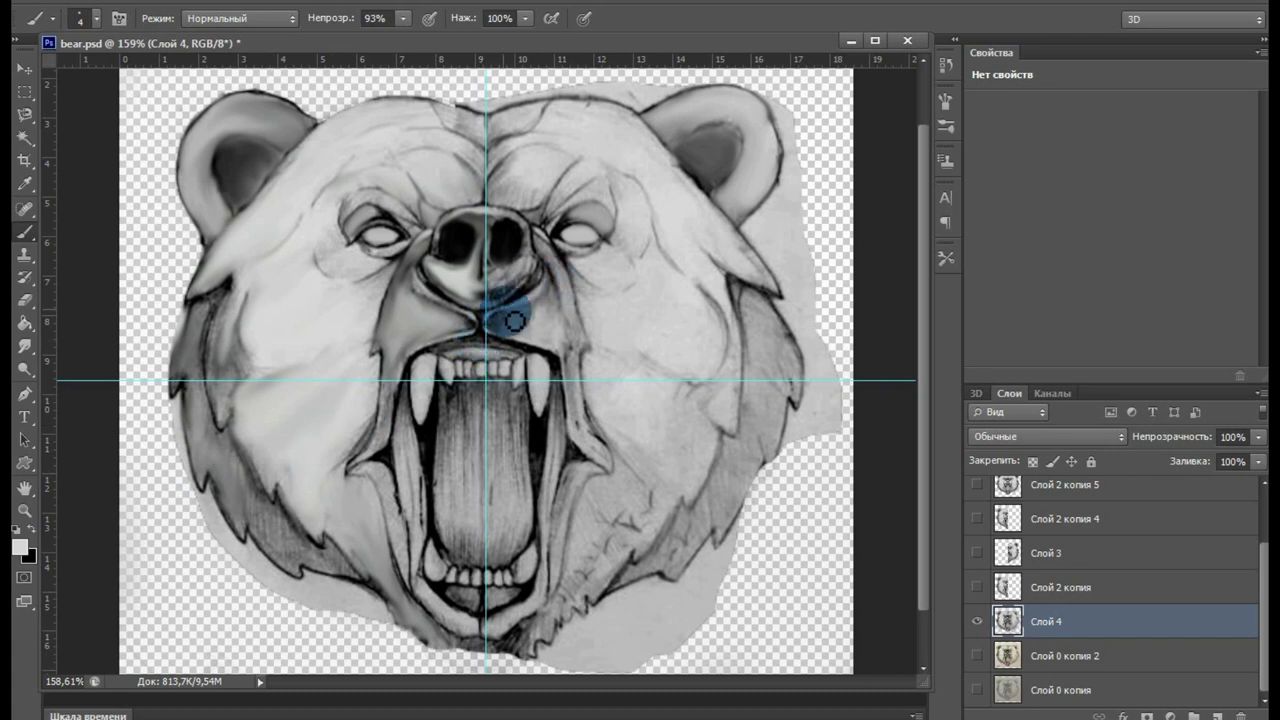
Brush new shading onto the left cheek and just right of the nose.
left_click_drag(530, 334, 34, 486)
mouse_move(278, 429)
left_mouse_down()
mouse_move(310, 428)
mouse_move(312, 405)
left_mouse_up()
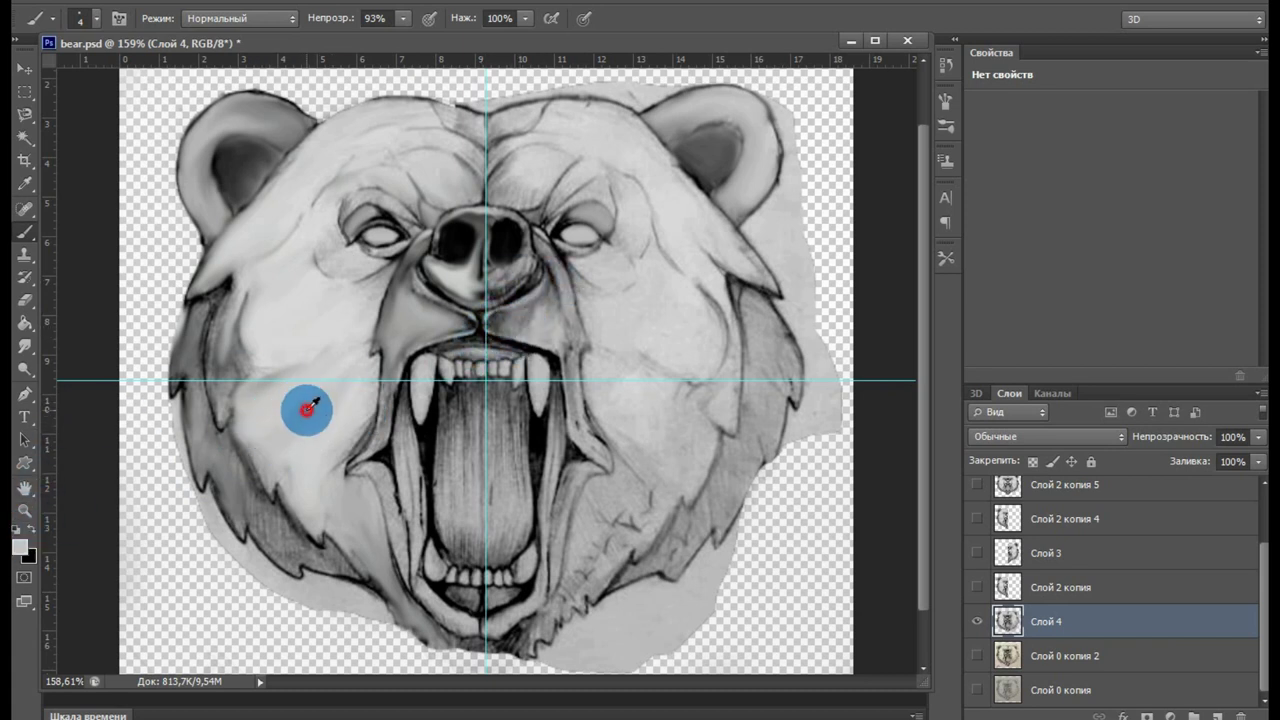
left_click(591, 330)
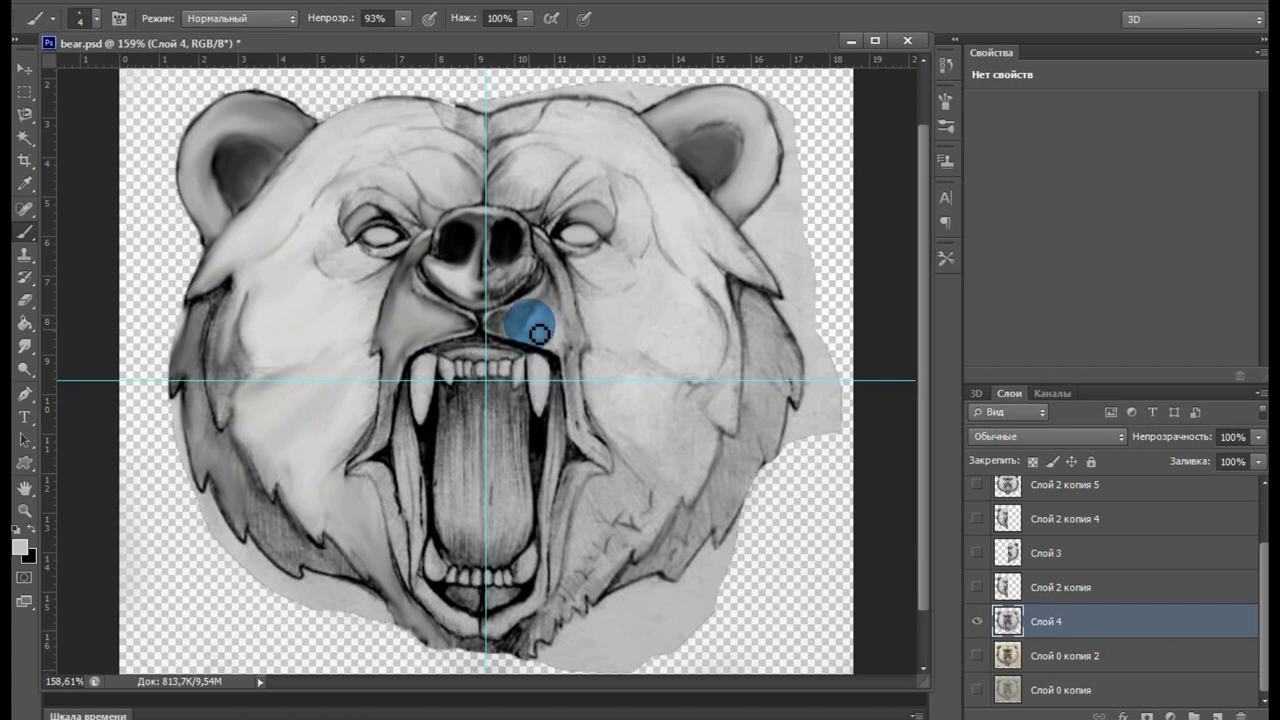
mouse_move(538, 335)
left_mouse_down()
mouse_move(483, 337)
mouse_move(518, 331)
left_mouse_up()
Smudge the new shading between nose and mouth, toggling Слой 4 to compare.
left_click(25, 346)
left_click(483, 320)
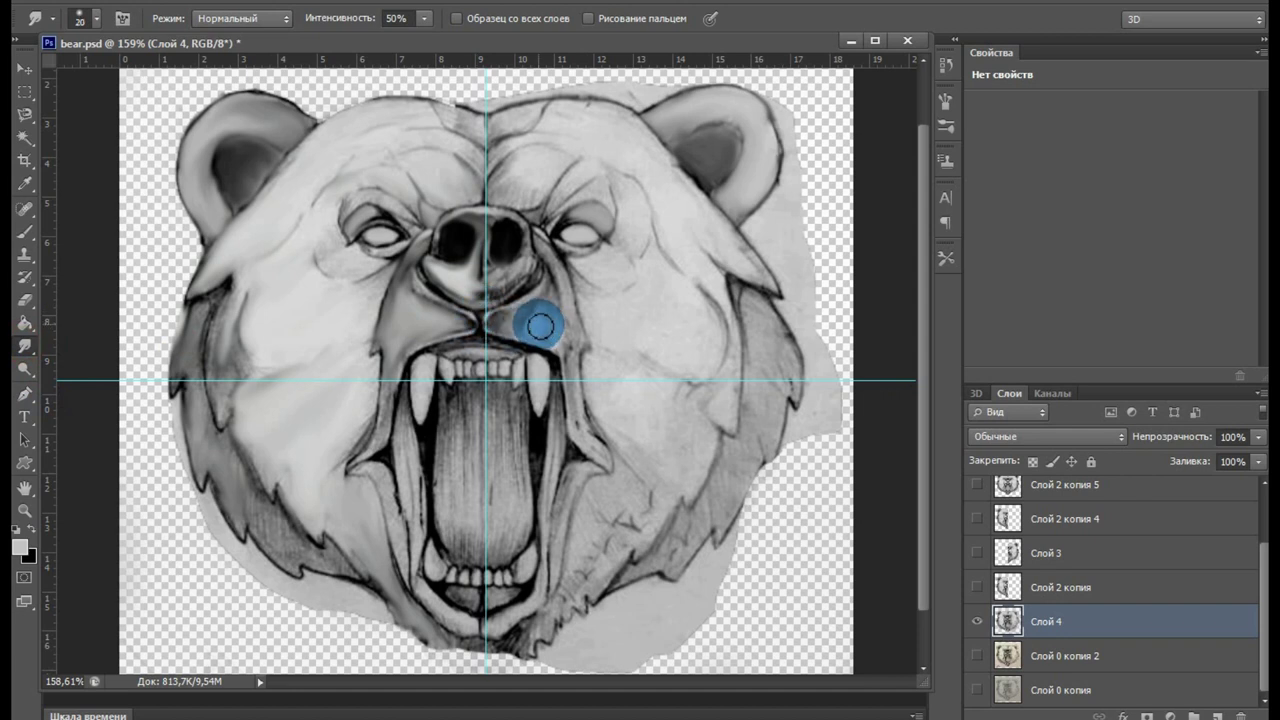
mouse_move(535, 327)
left_mouse_down()
mouse_move(501, 322)
mouse_move(536, 313)
left_mouse_up()
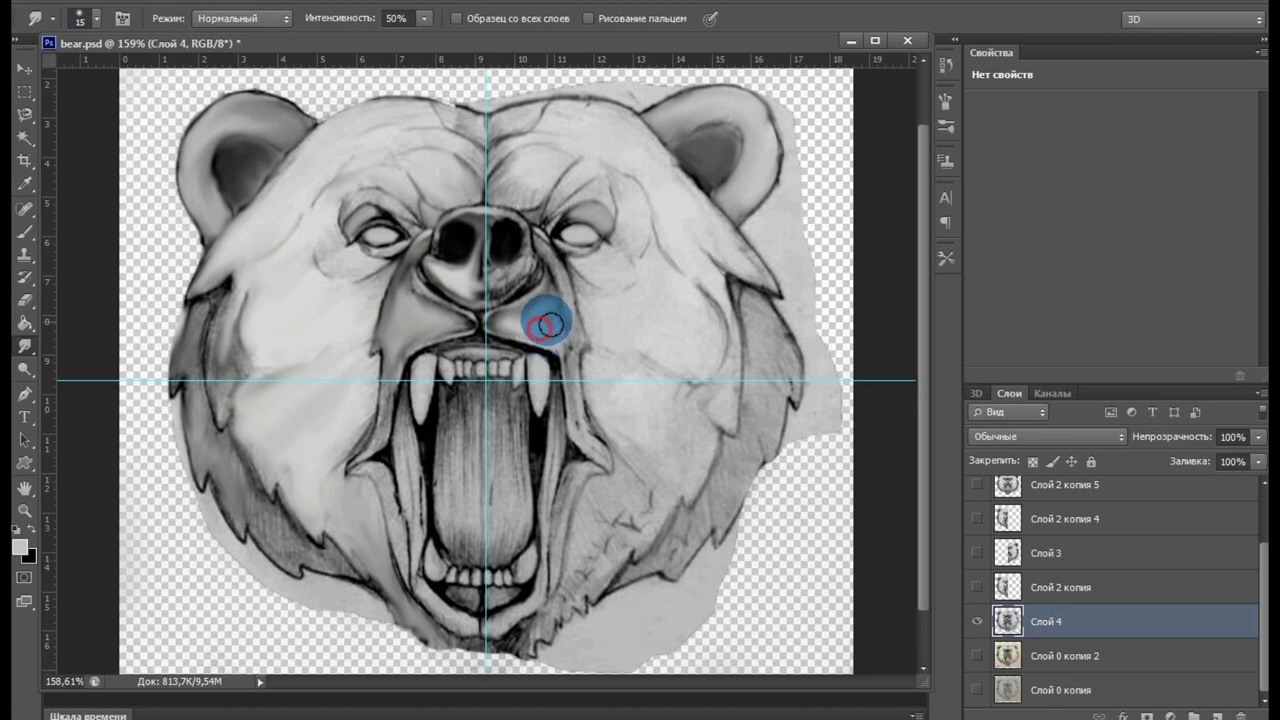
left_click_drag(556, 292, 578, 378)
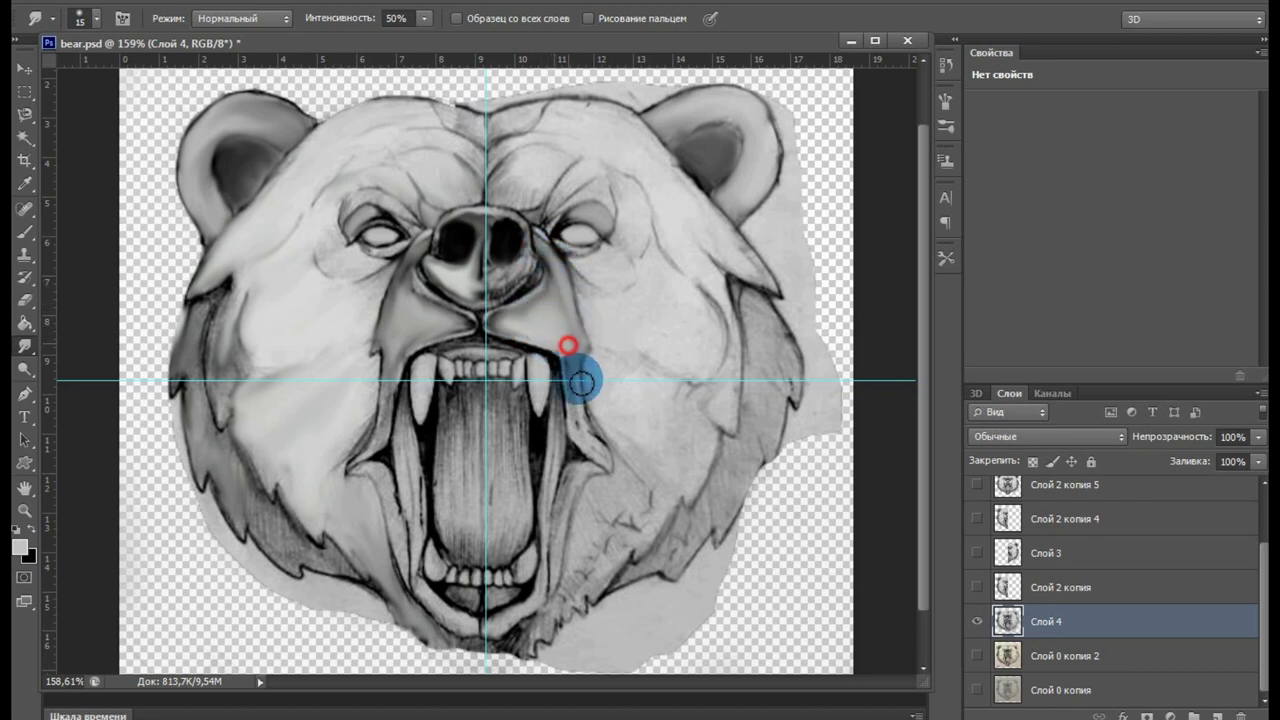
left_click(978, 622)
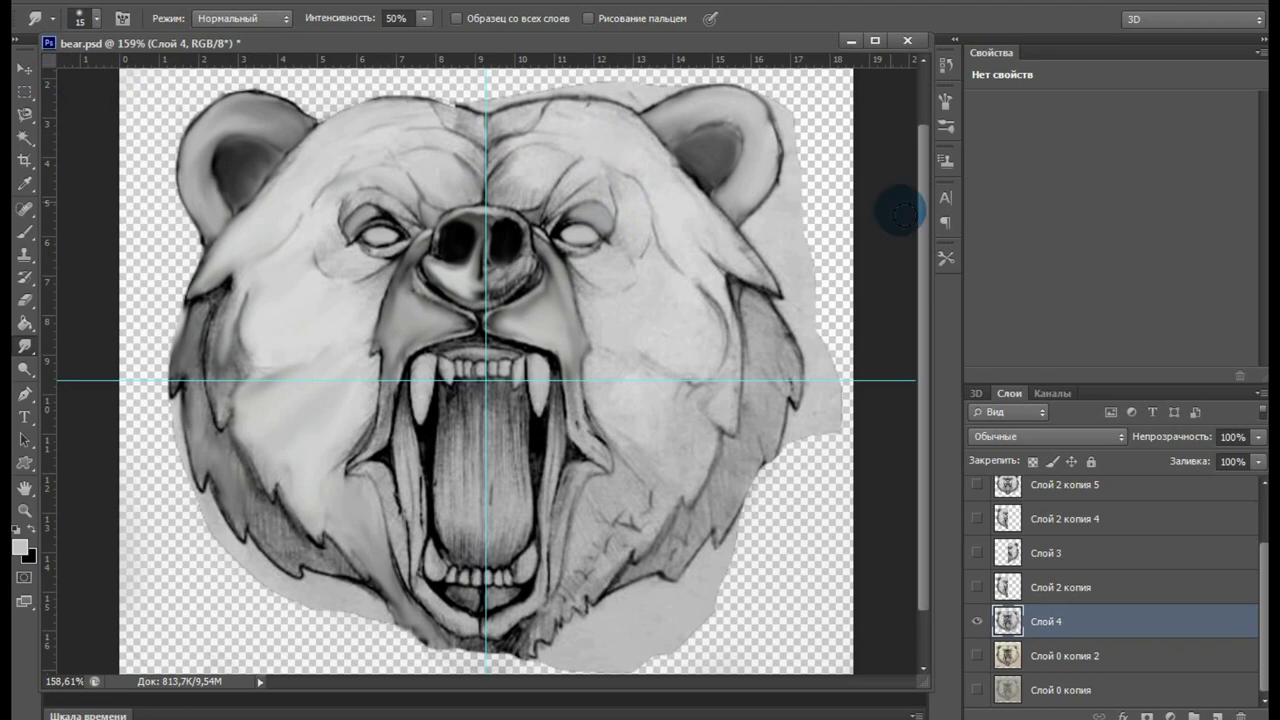
left_click(24, 96)
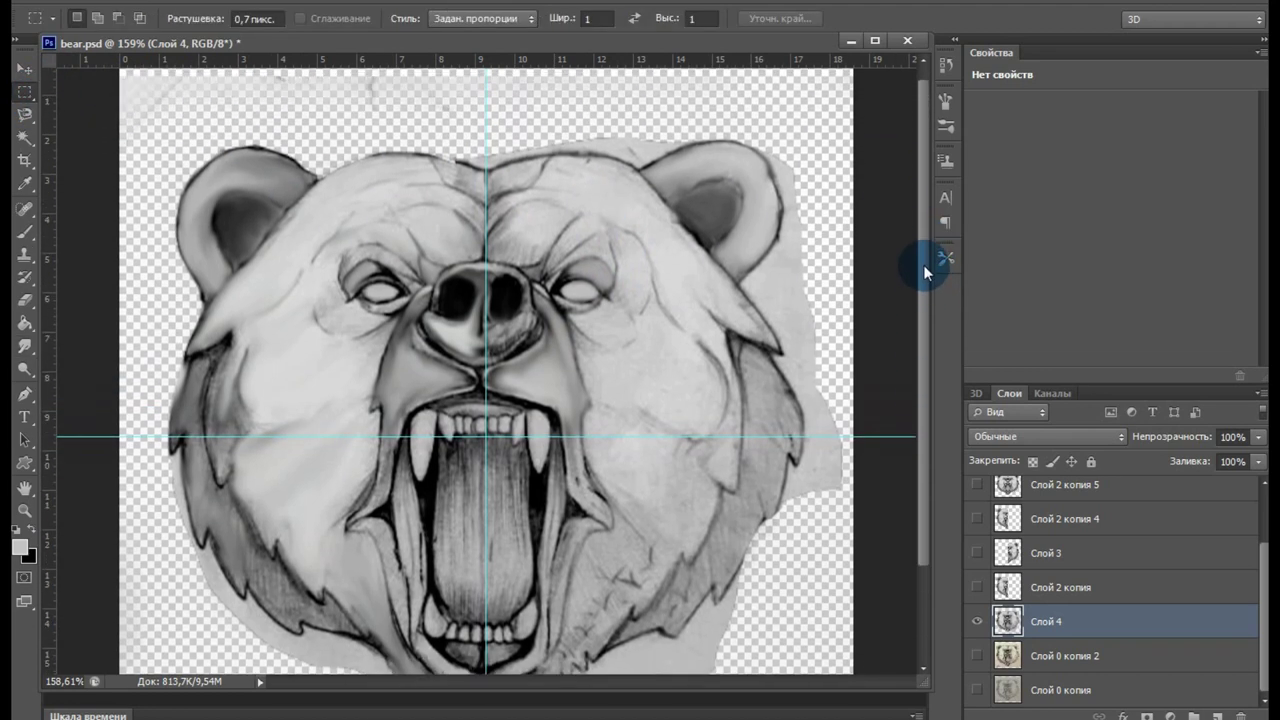
left_click_drag(922, 309, 923, 266)
left_click(224, 2)
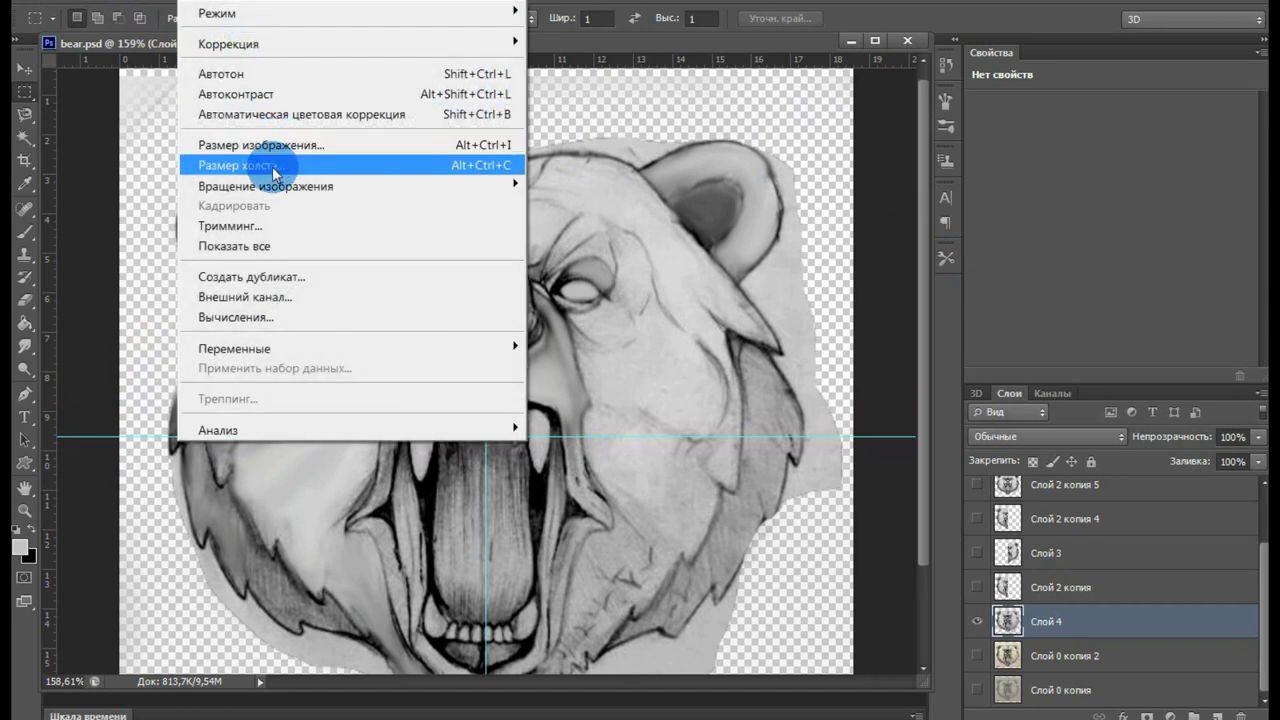
left_click(266, 165)
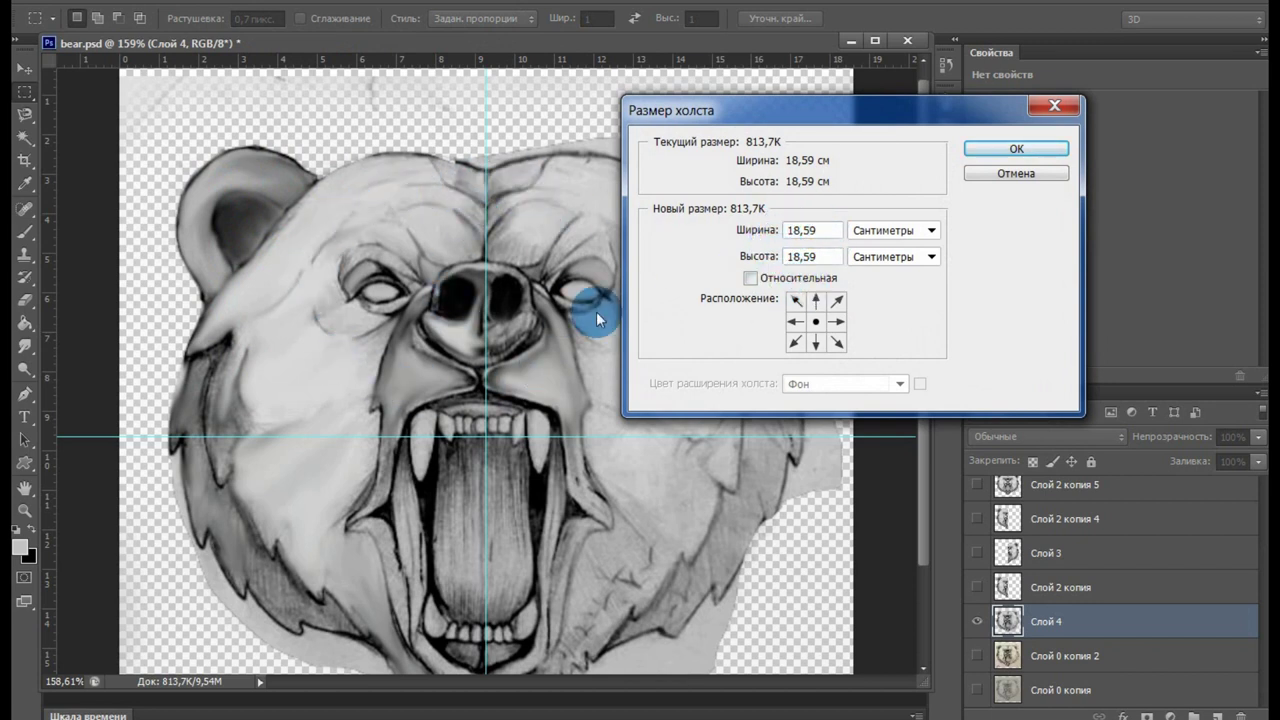
left_click(993, 176)
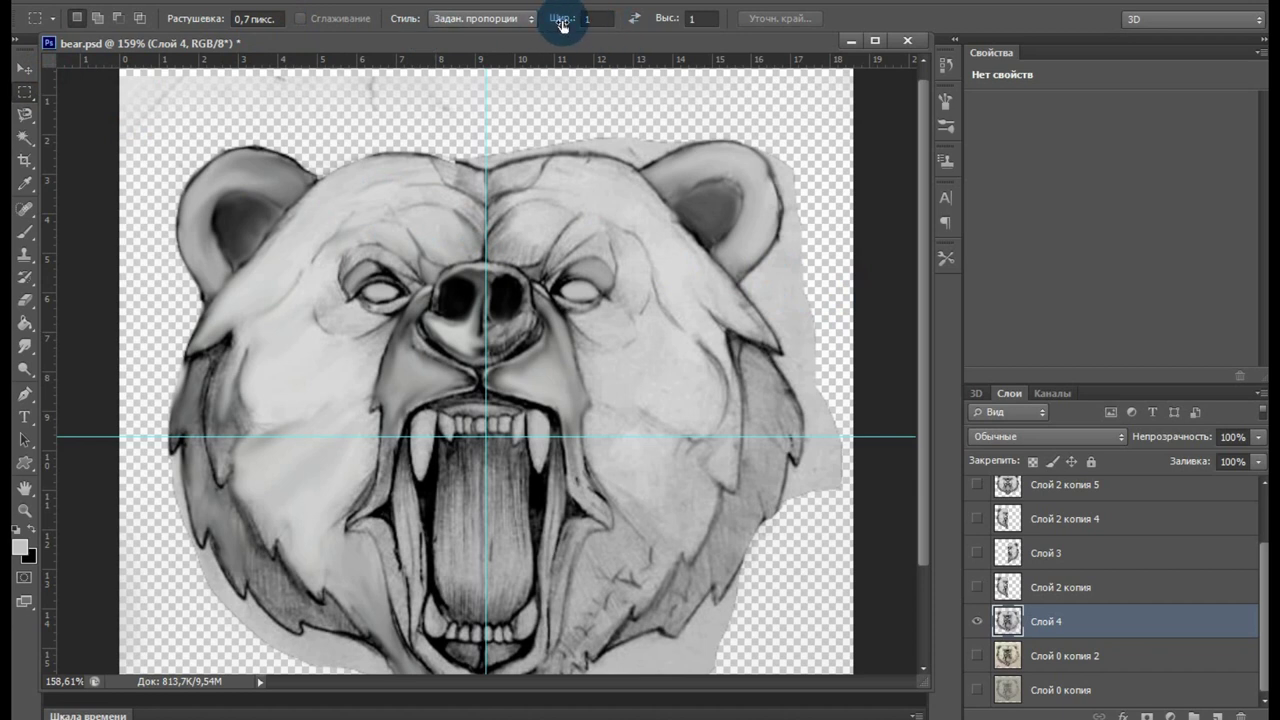
left_click(503, 20)
left_click(508, 40)
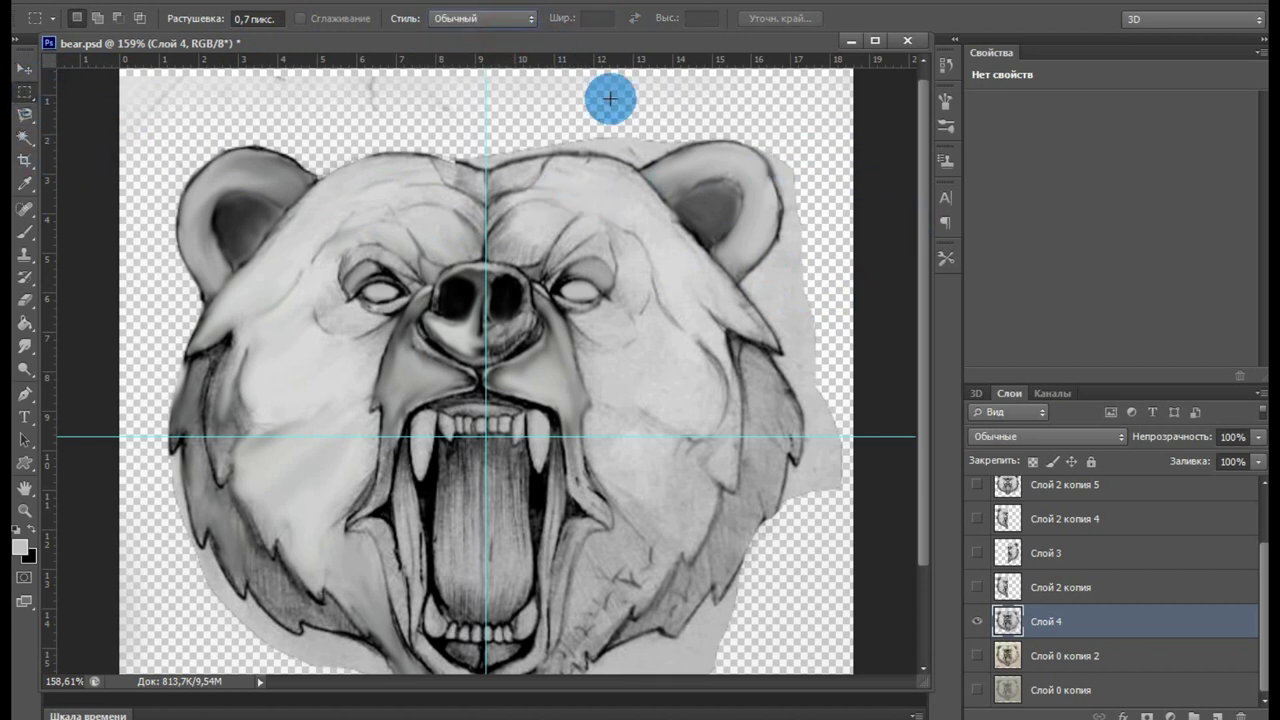
mouse_move(481, 90)
left_mouse_down()
mouse_move(808, 686)
mouse_move(780, 629)
mouse_move(814, 623)
mouse_move(848, 643)
left_mouse_up()
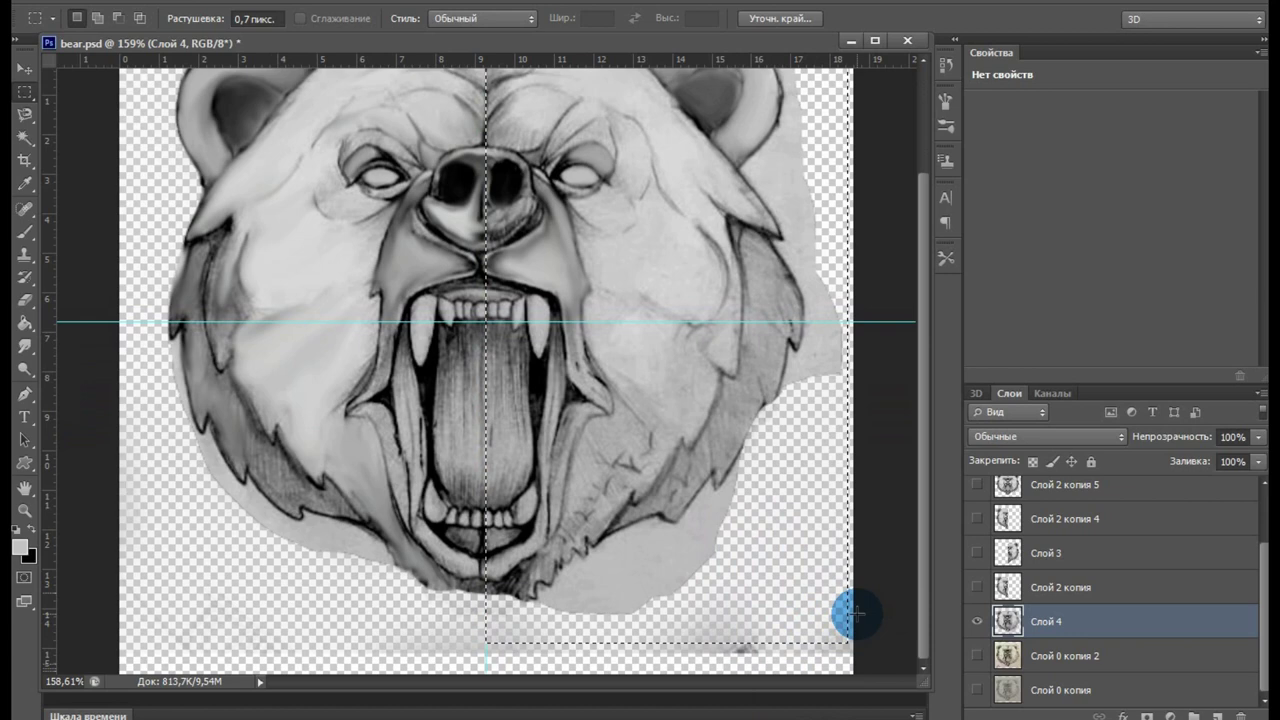
key("Delete")
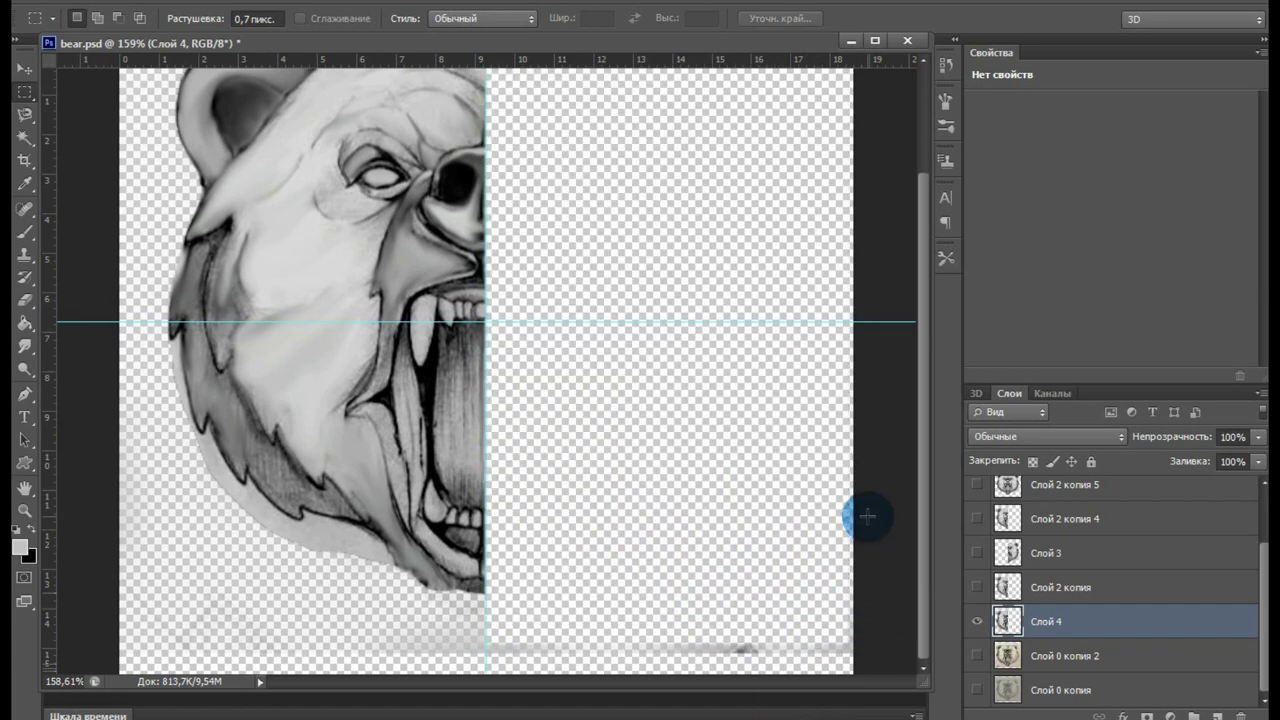
key("ctrl+d")
left_click_drag(922, 545, 922, 469)
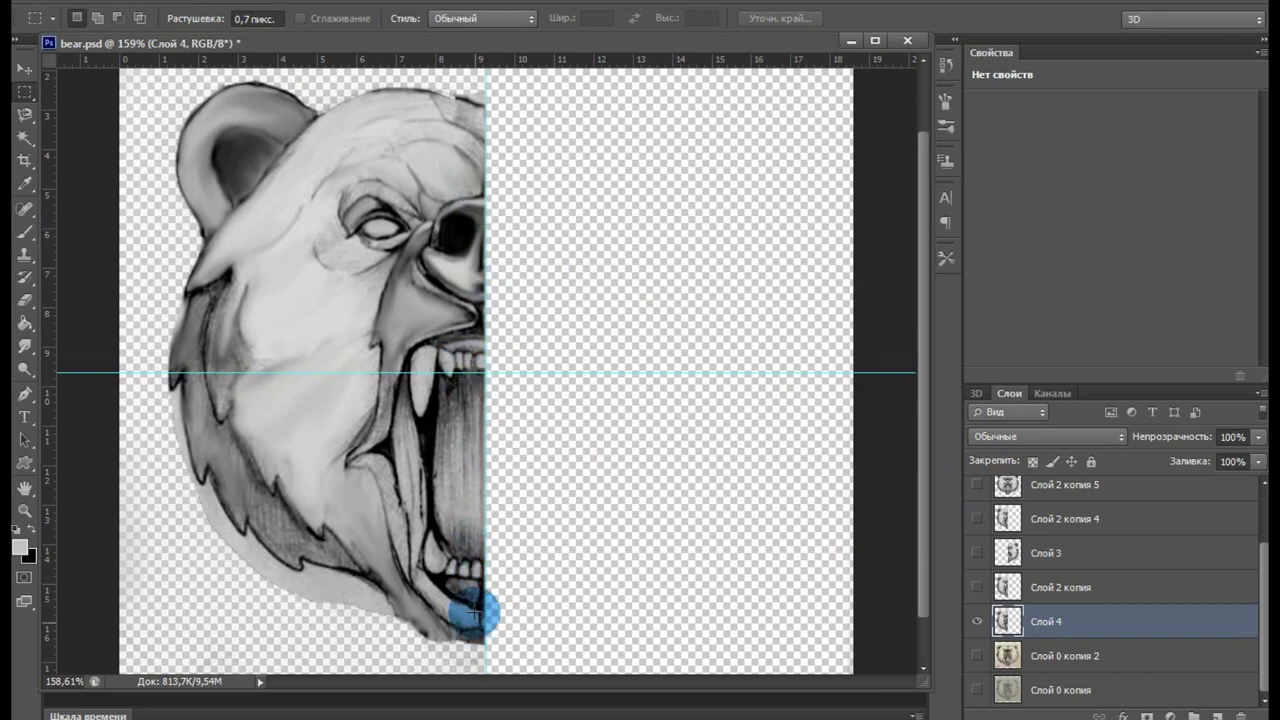
left_click_drag(925, 525, 925, 465)
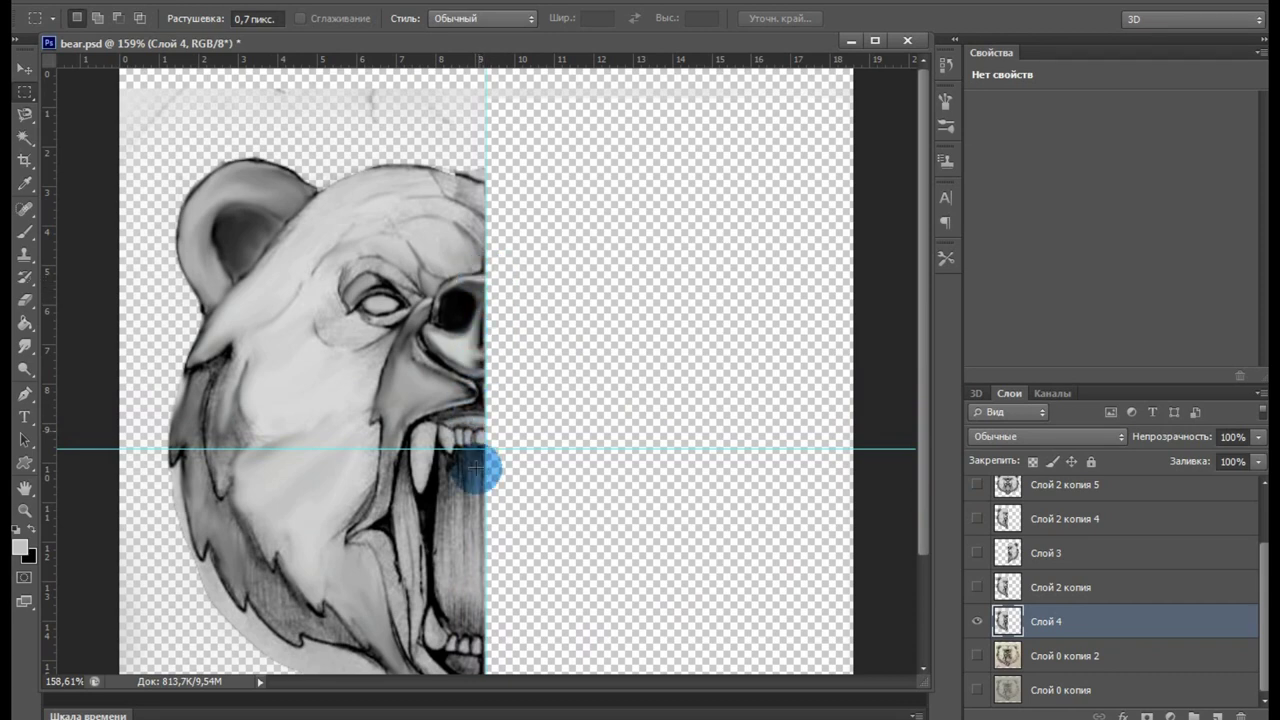
mouse_move(924, 492)
left_mouse_down()
mouse_move(921, 503)
mouse_move(920, 477)
mouse_move(725, 434)
left_mouse_up()
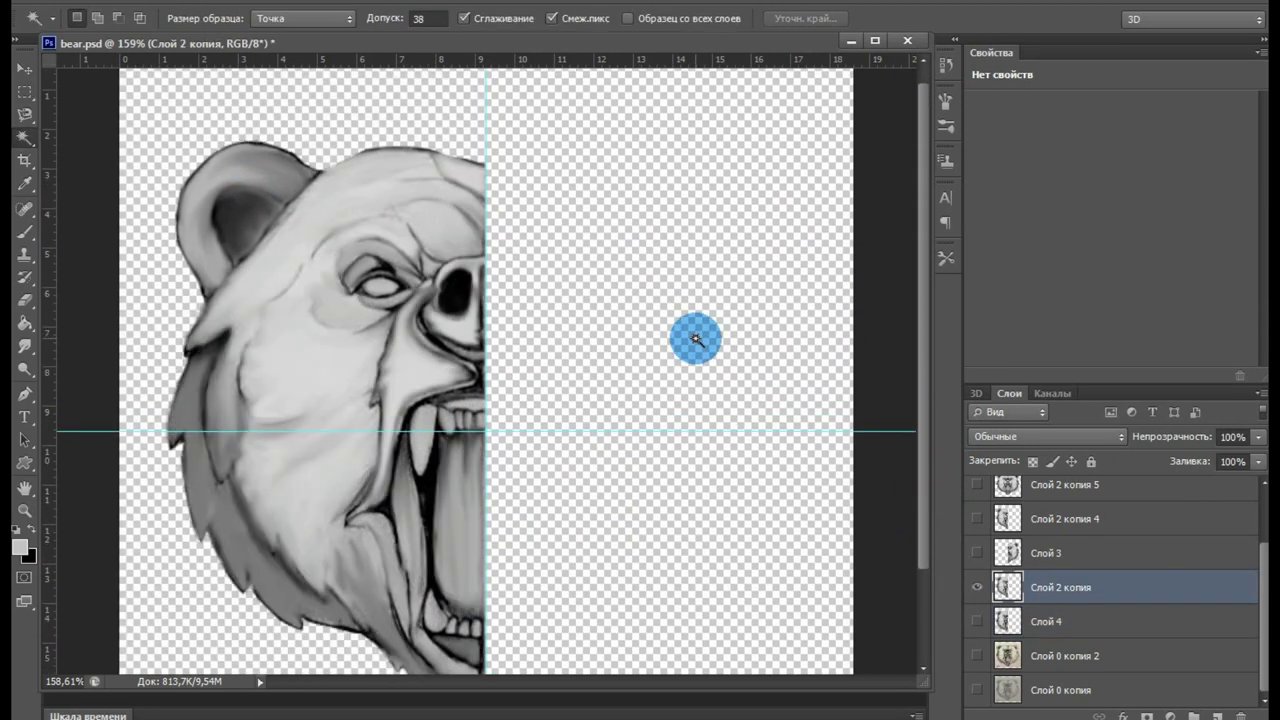
Duplicate the bear's left-half layer and flip the copy horizontally.
mouse_move(1069, 586)
left_mouse_down()
mouse_move(1075, 565)
mouse_move(1034, 586)
left_mouse_up()
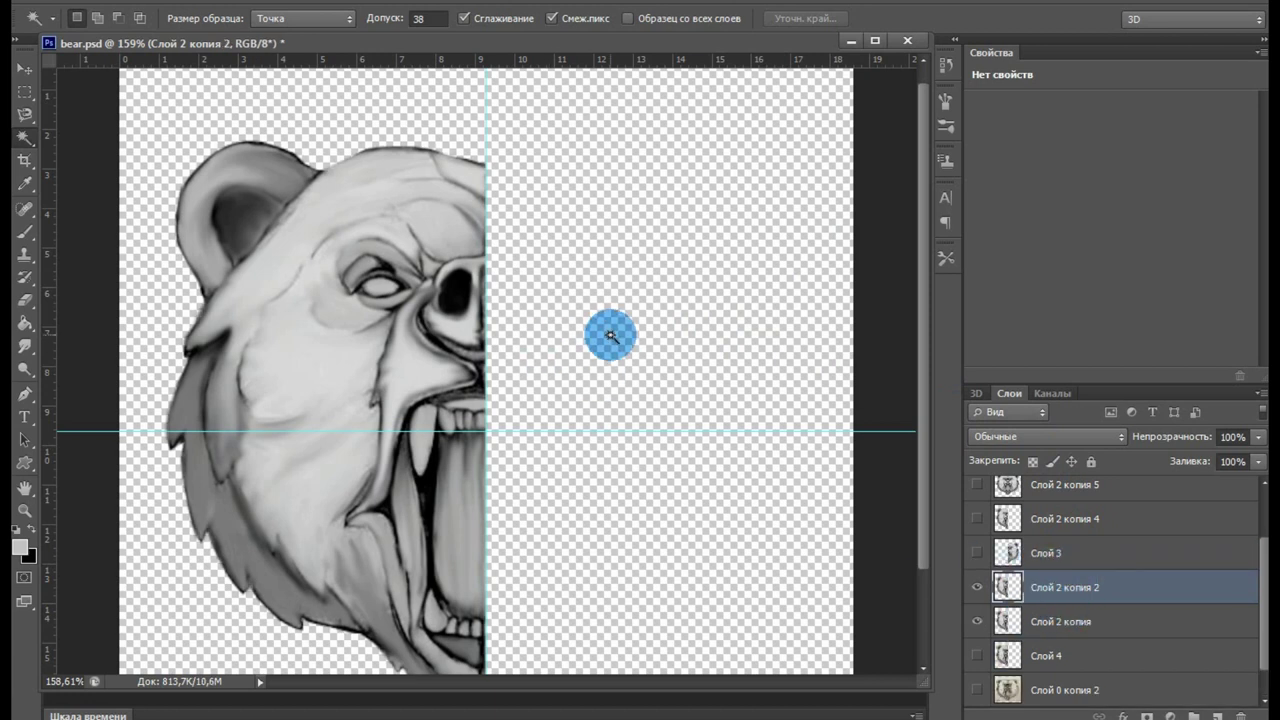
key("ctrl+t")
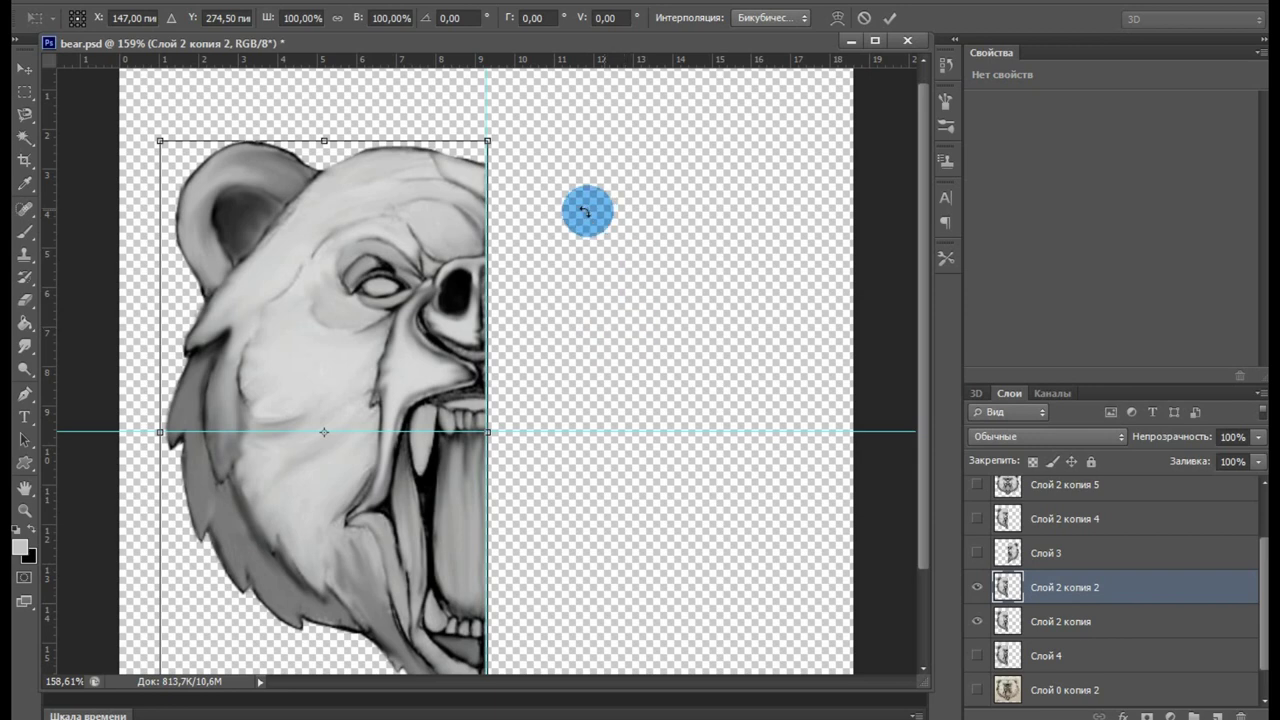
right_click(360, 244)
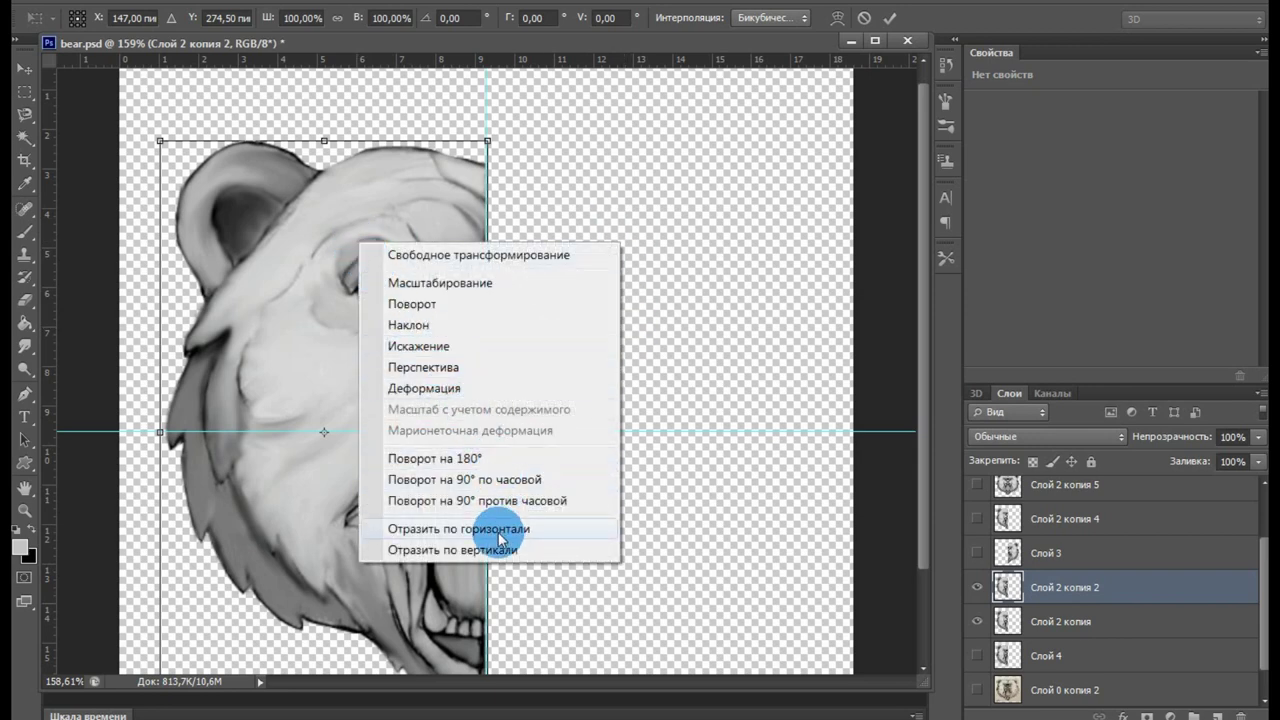
left_click(498, 539)
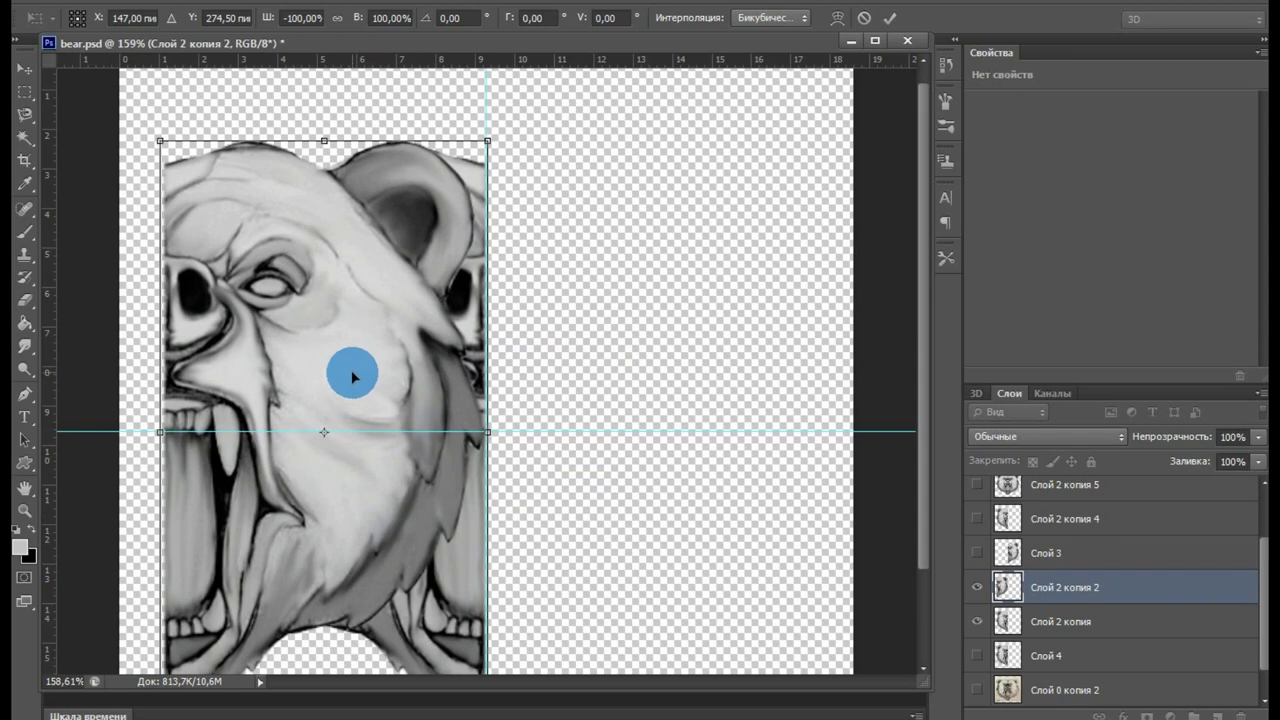
Move the flipped copy right until it meets the left half at the centre guide.
mouse_move(352, 375)
left_mouse_down()
mouse_move(673, 392)
mouse_move(668, 374)
left_mouse_up()
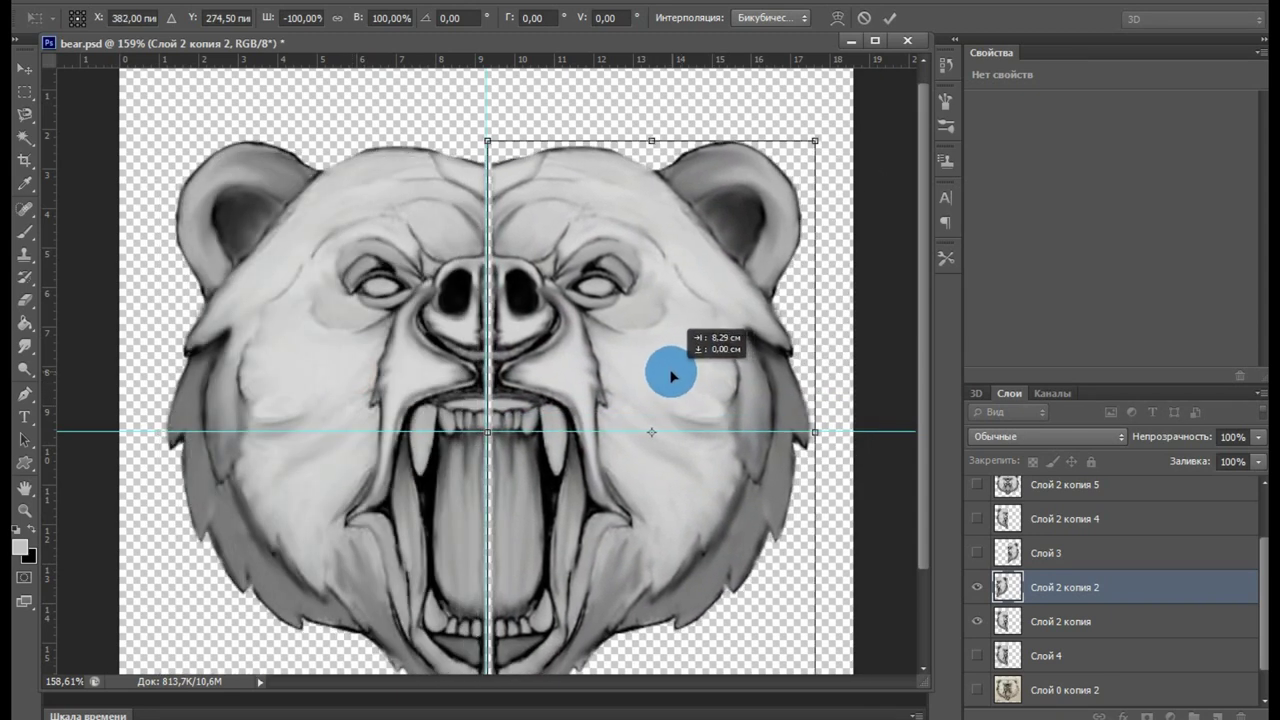
left_click_drag(543, 366, 565, 378)
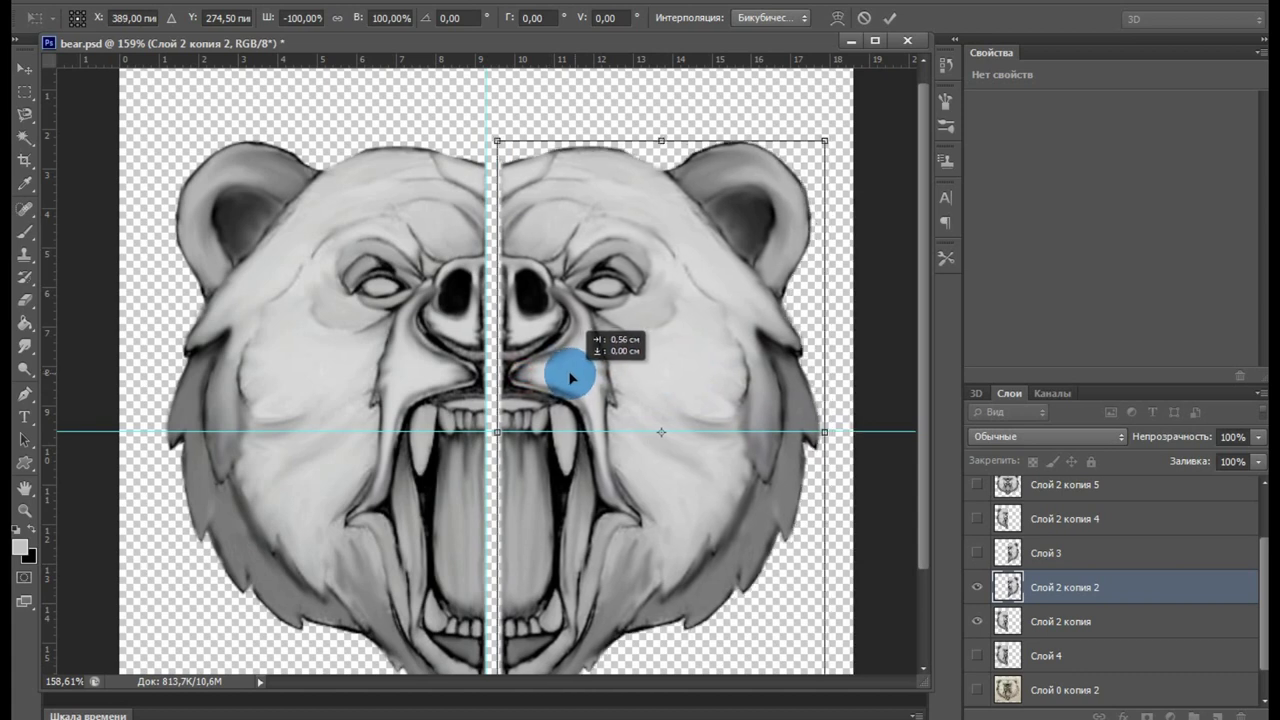
scroll(565, 378, "down", 1)
left_click_drag(517, 337, 528, 347)
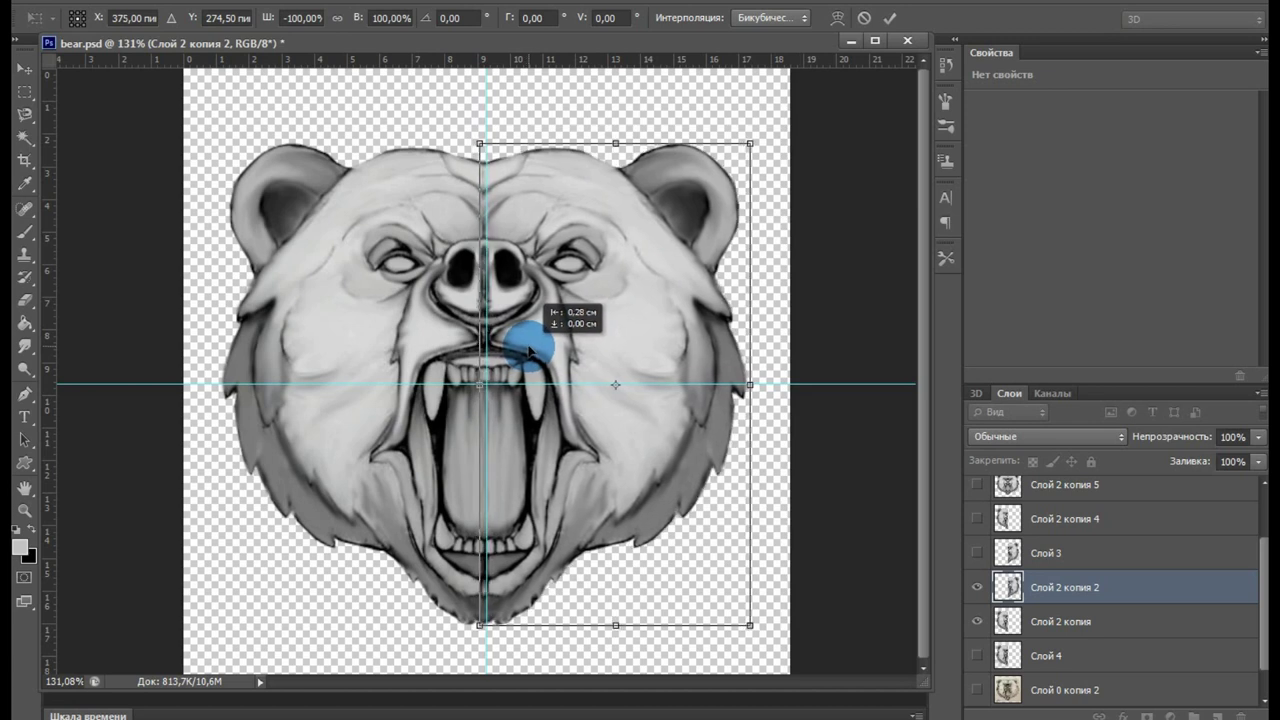
left_click_drag(528, 347, 528, 347)
key("Return")
key("w")
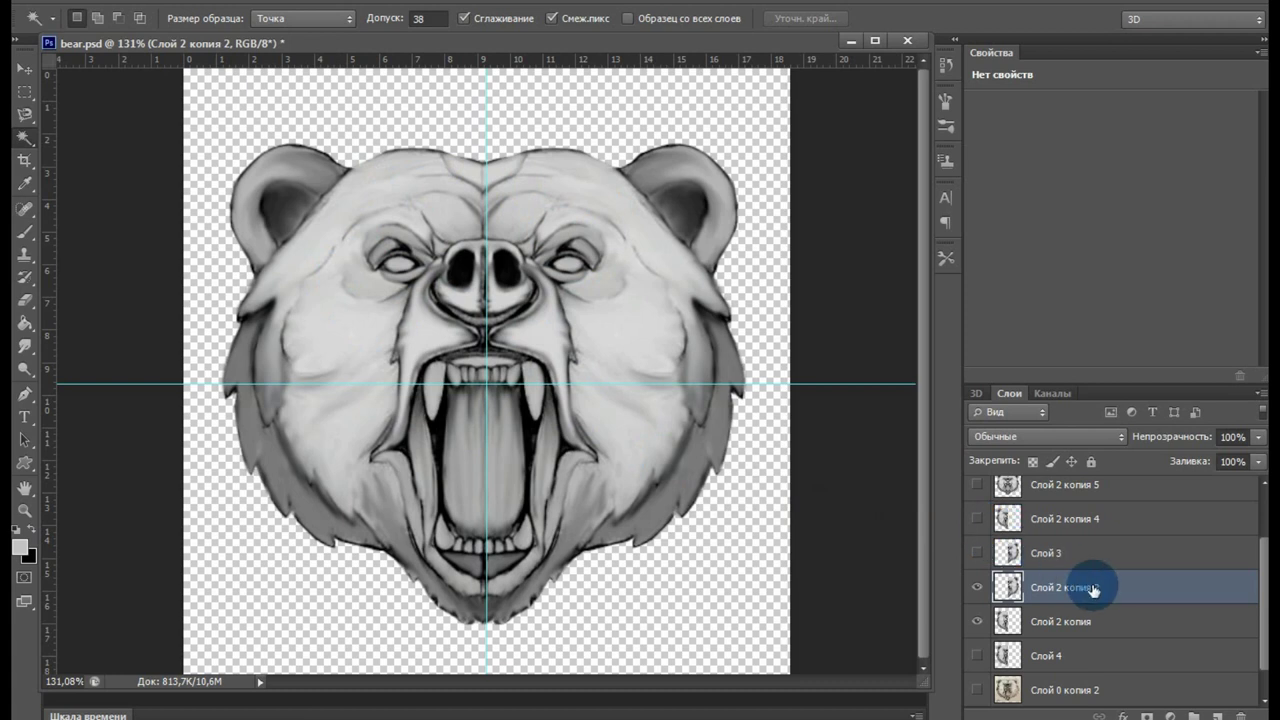
Merge Слой 2 копия with its mirrored copy into one layer, then hide it.
left_click(1079, 624, "ctrl")
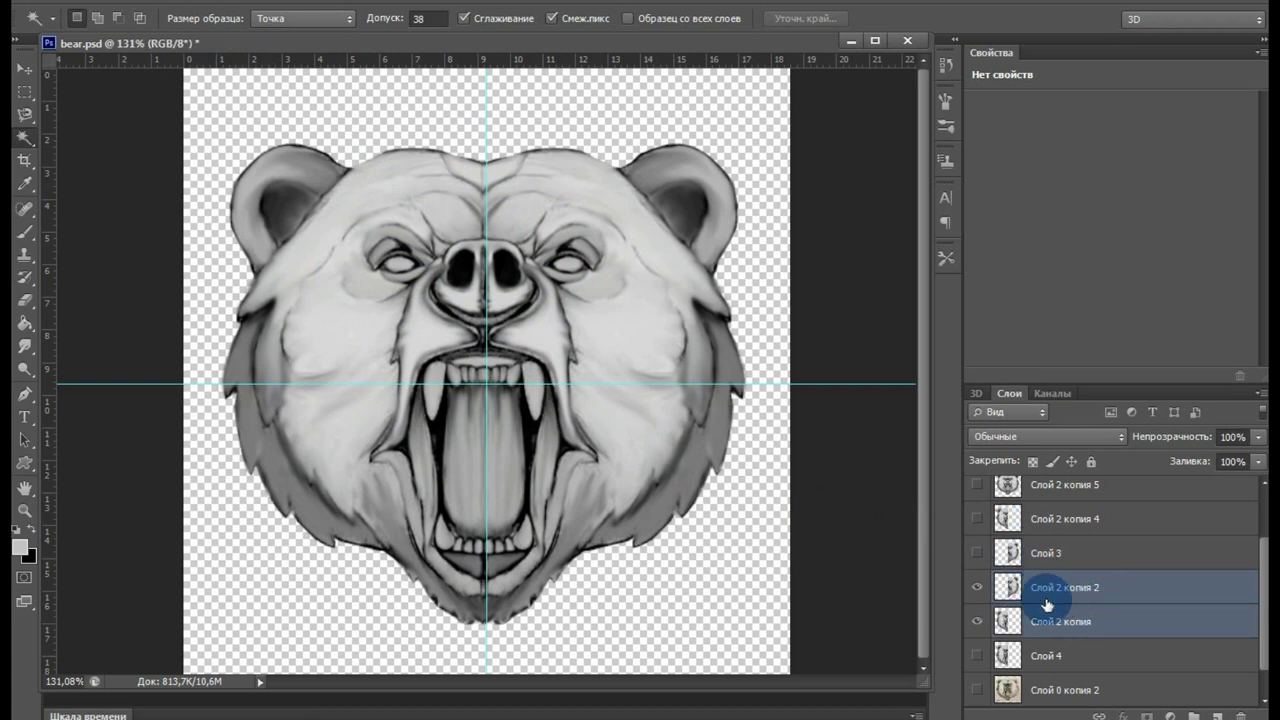
key("ctrl+e")
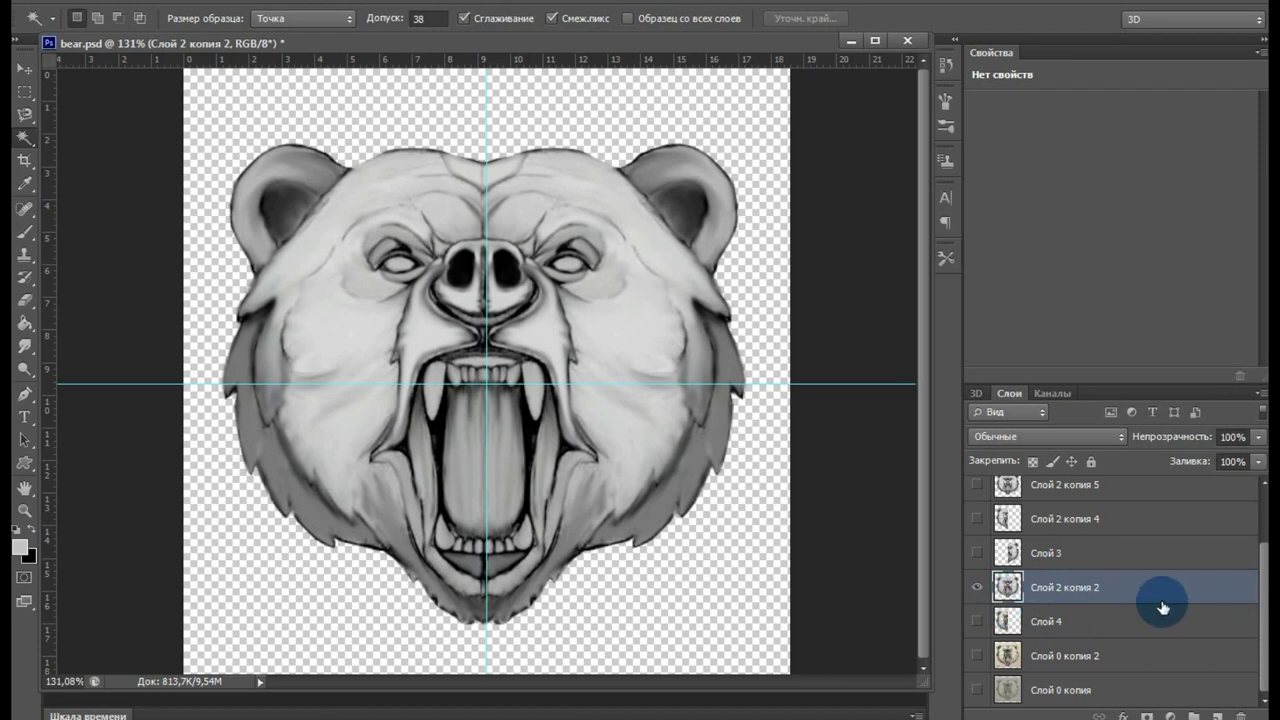
left_click(979, 591)
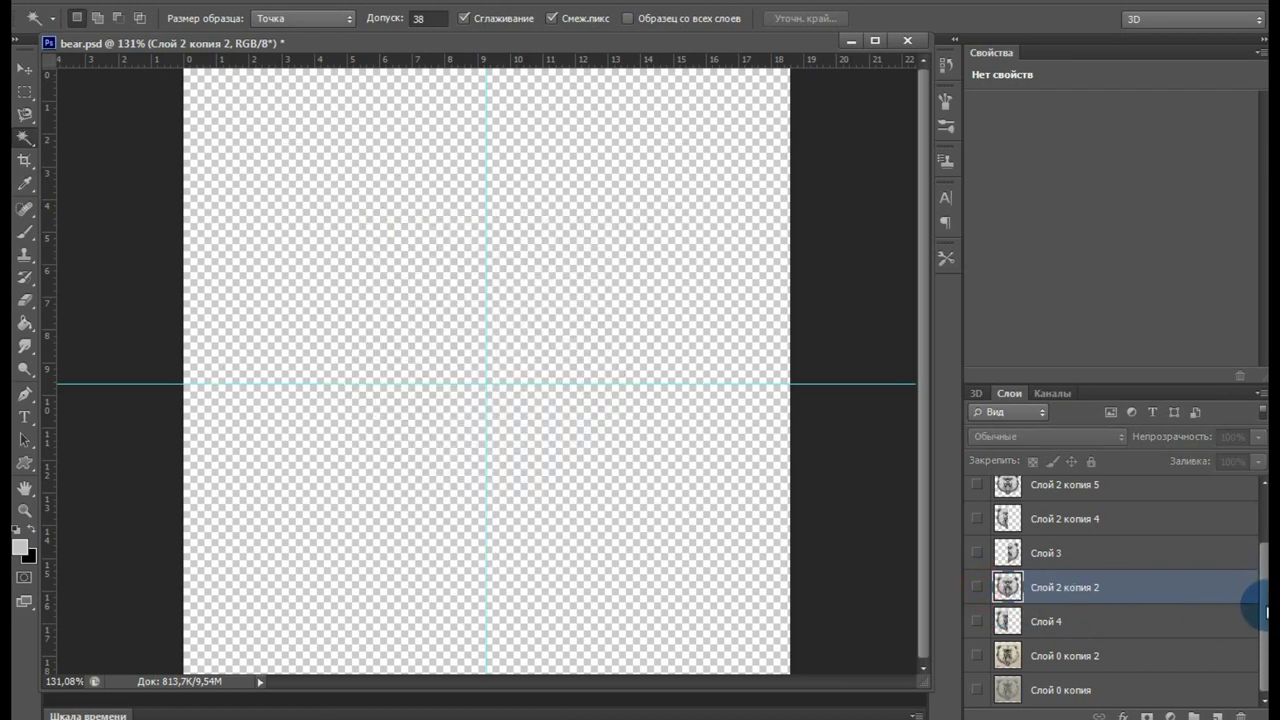
left_click_drag(1262, 606, 1262, 540)
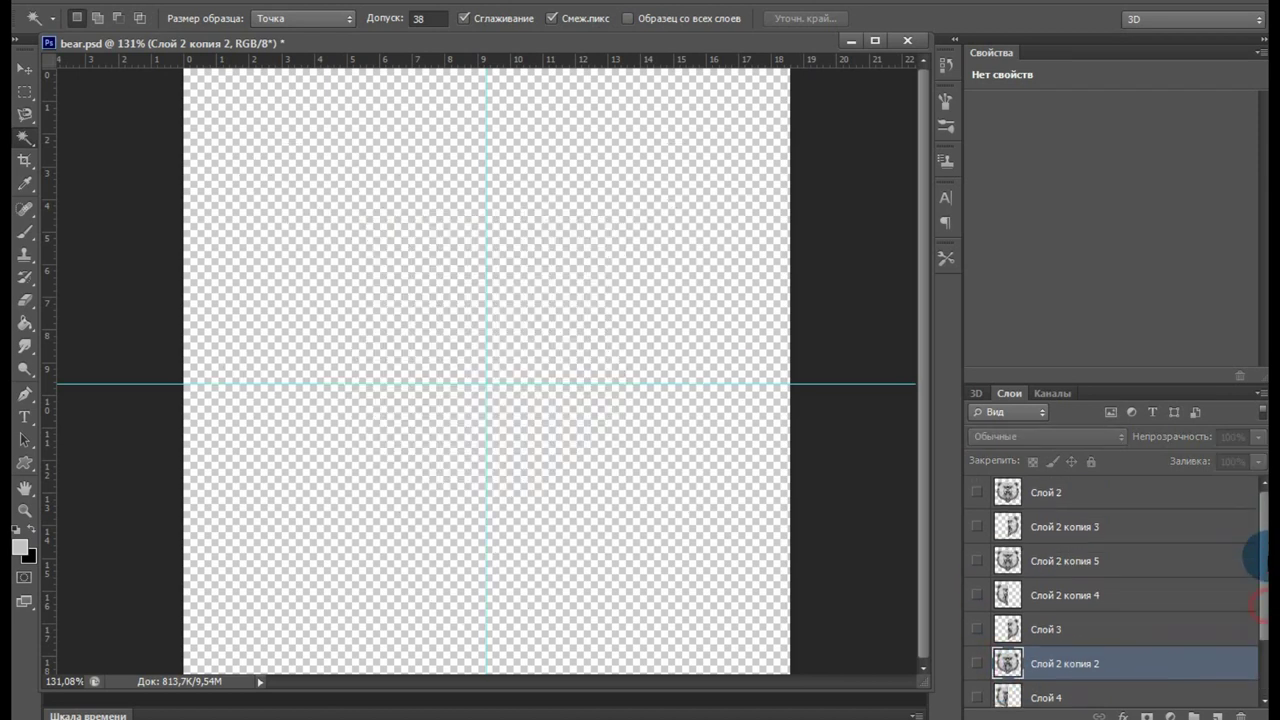
Make Слой 2 visible and set its opacity to 100%.
left_click(977, 495)
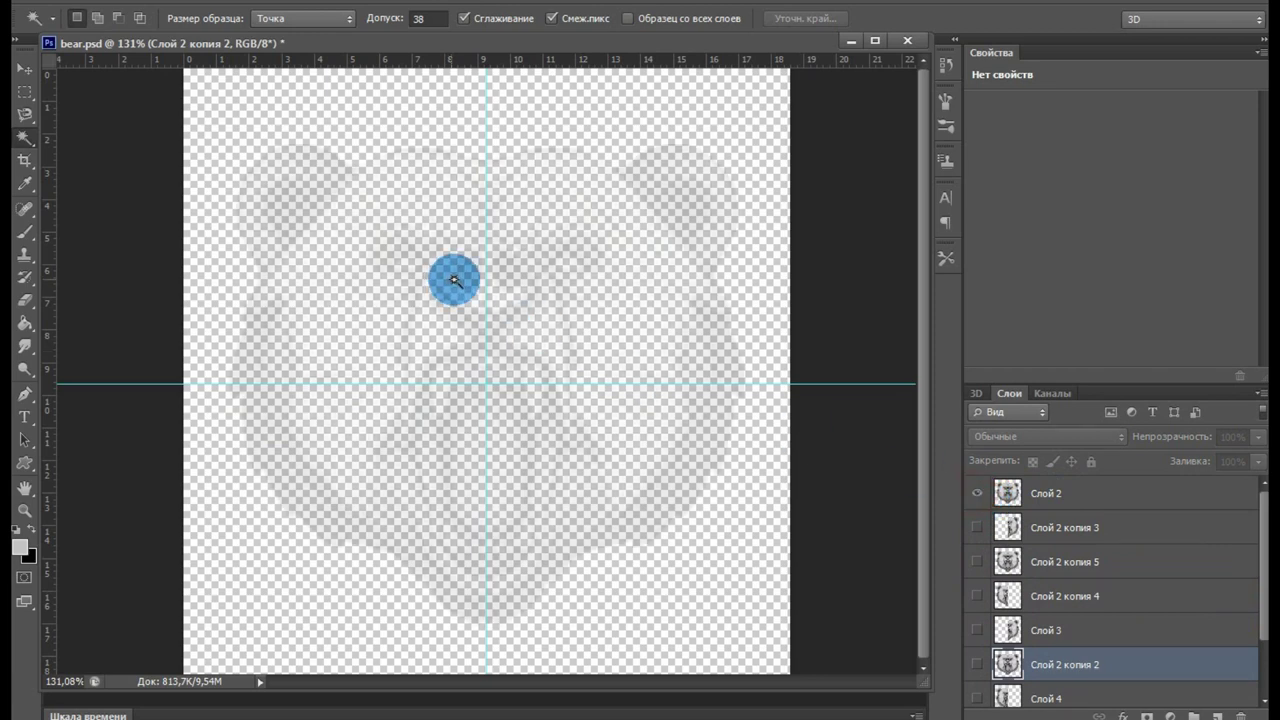
left_click(1096, 498)
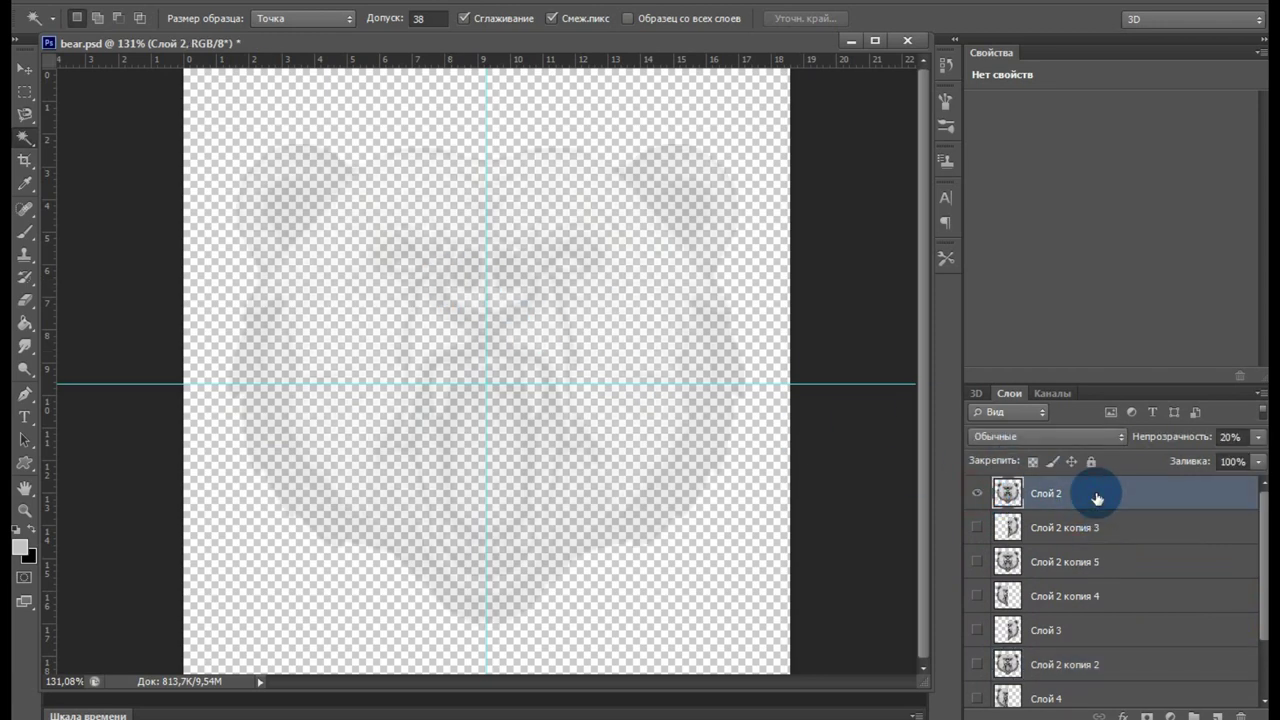
left_click_drag(1170, 437, 1266, 455)
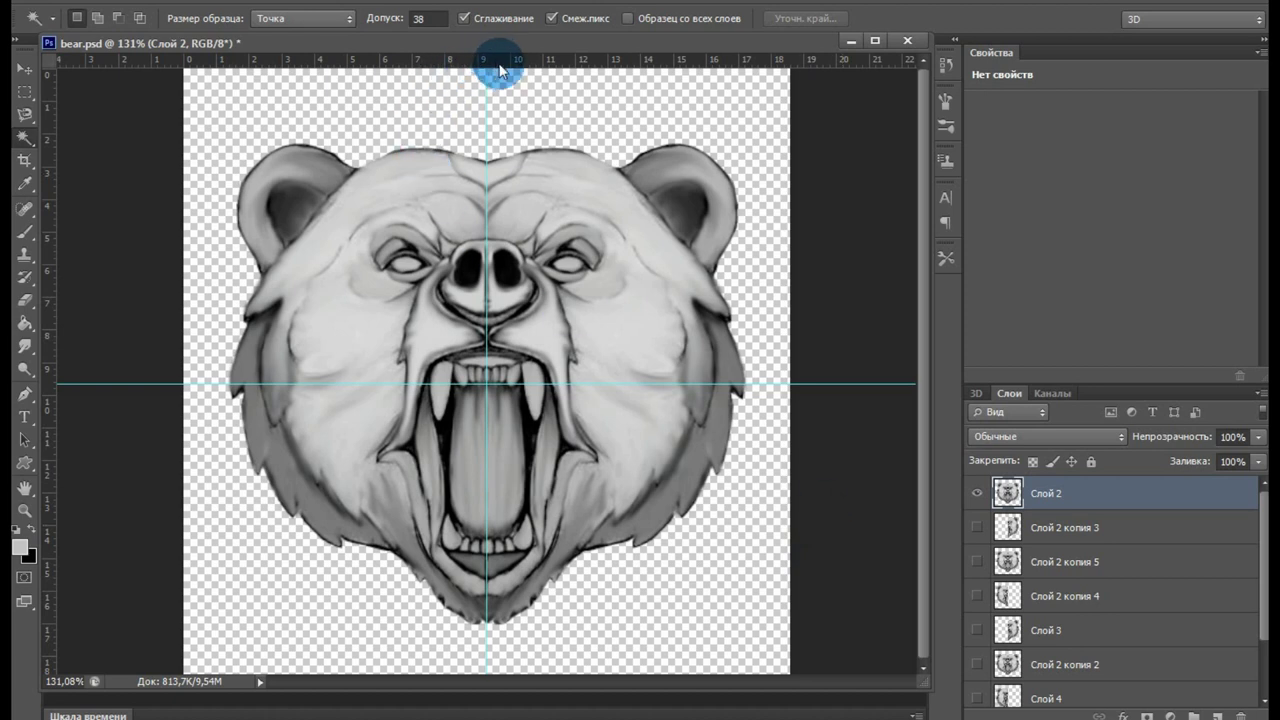
left_click(535, 3)
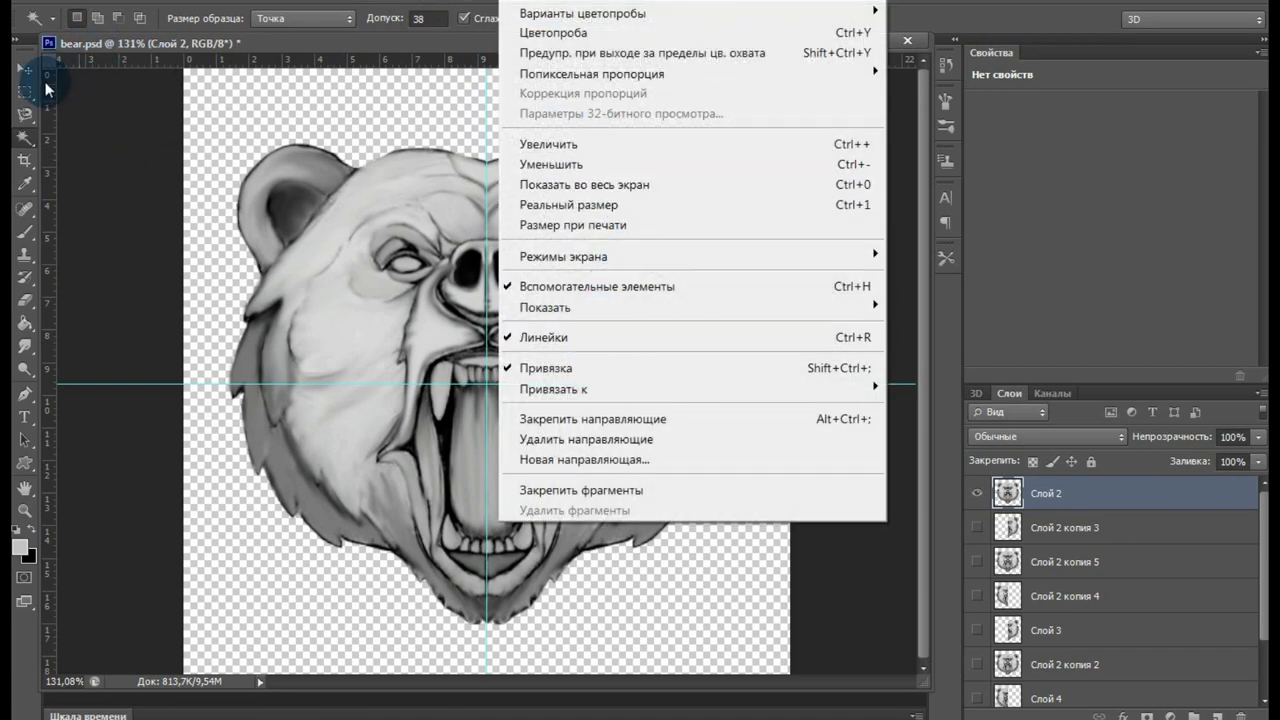
left_click(93, 170)
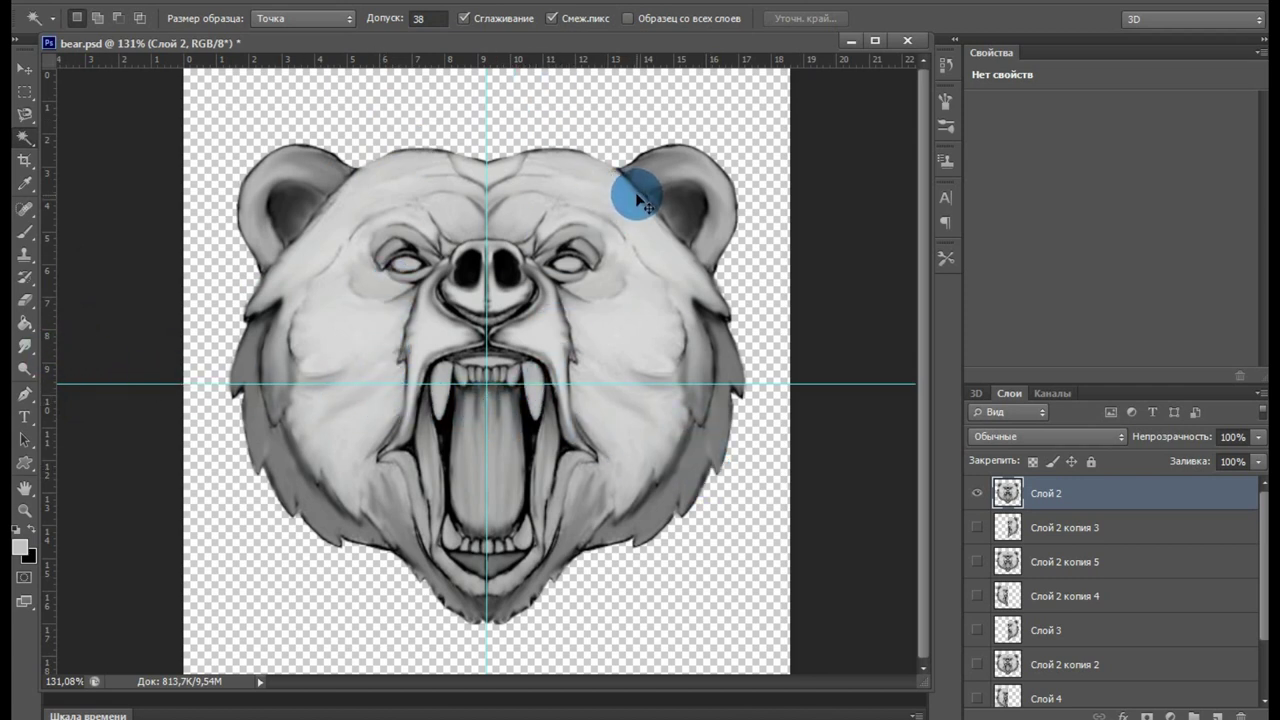
key("ctrl+t")
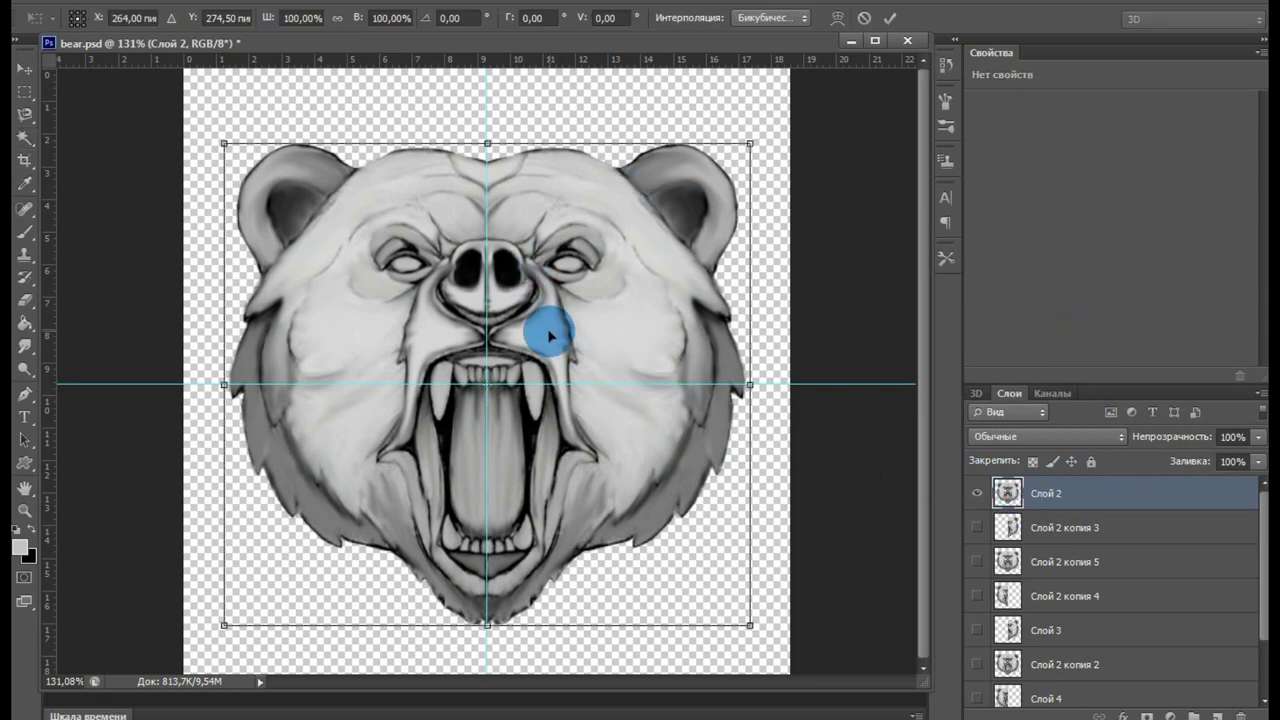
left_click_drag(549, 334, 616, 296)
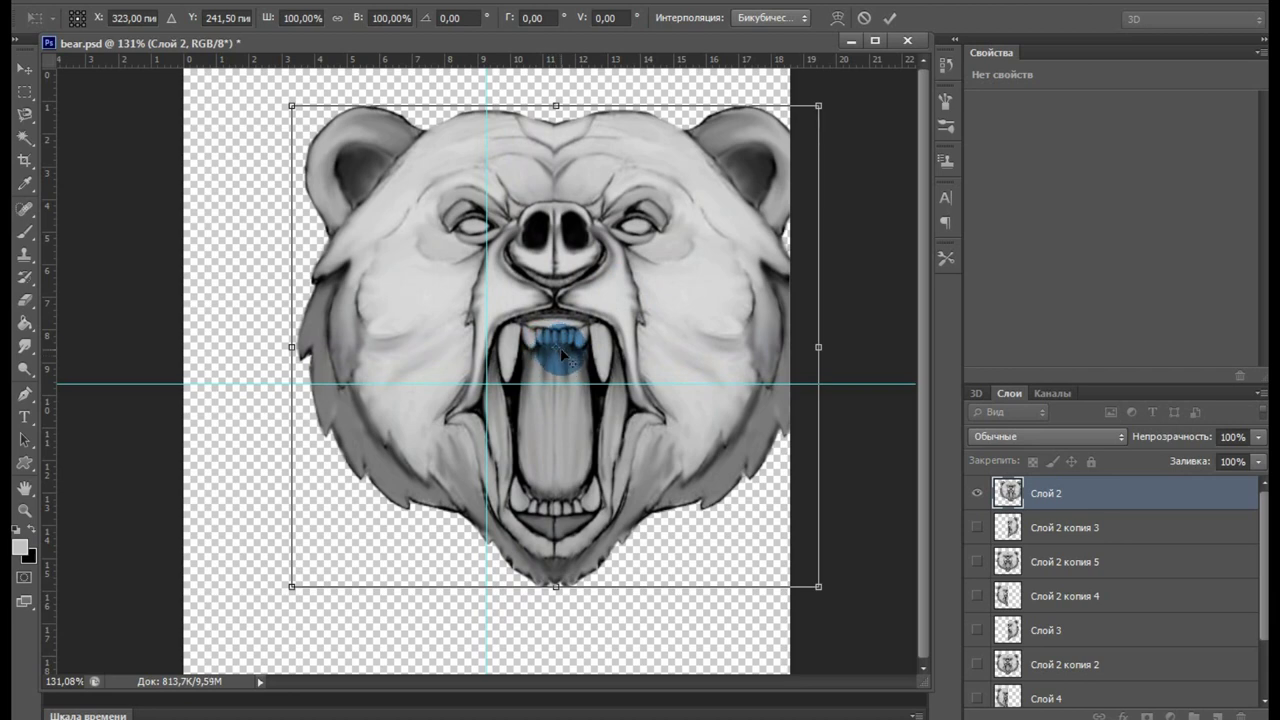
left_click_drag(645, 312, 579, 345)
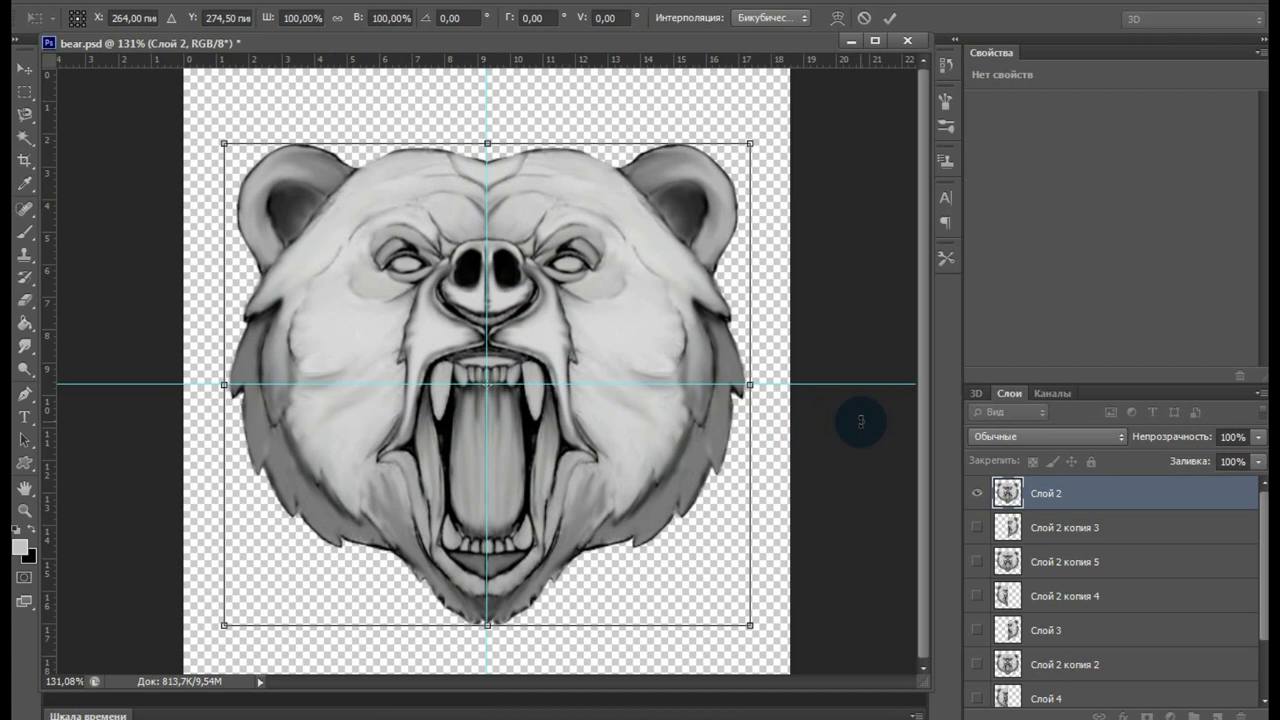
key("Return")
key("w")
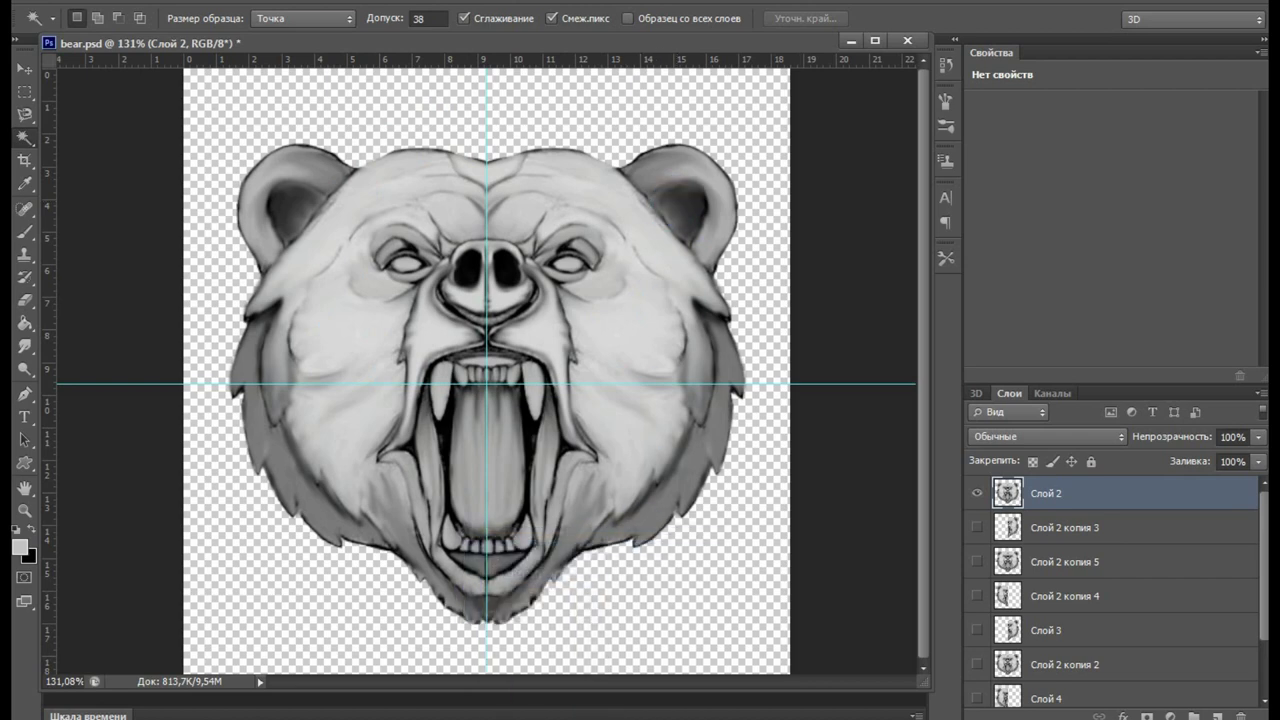
Quit Photoshop, choosing Нет (No) to discard the changes to bear.psd.
left_click(1227, 3)
left_click(700, 269)
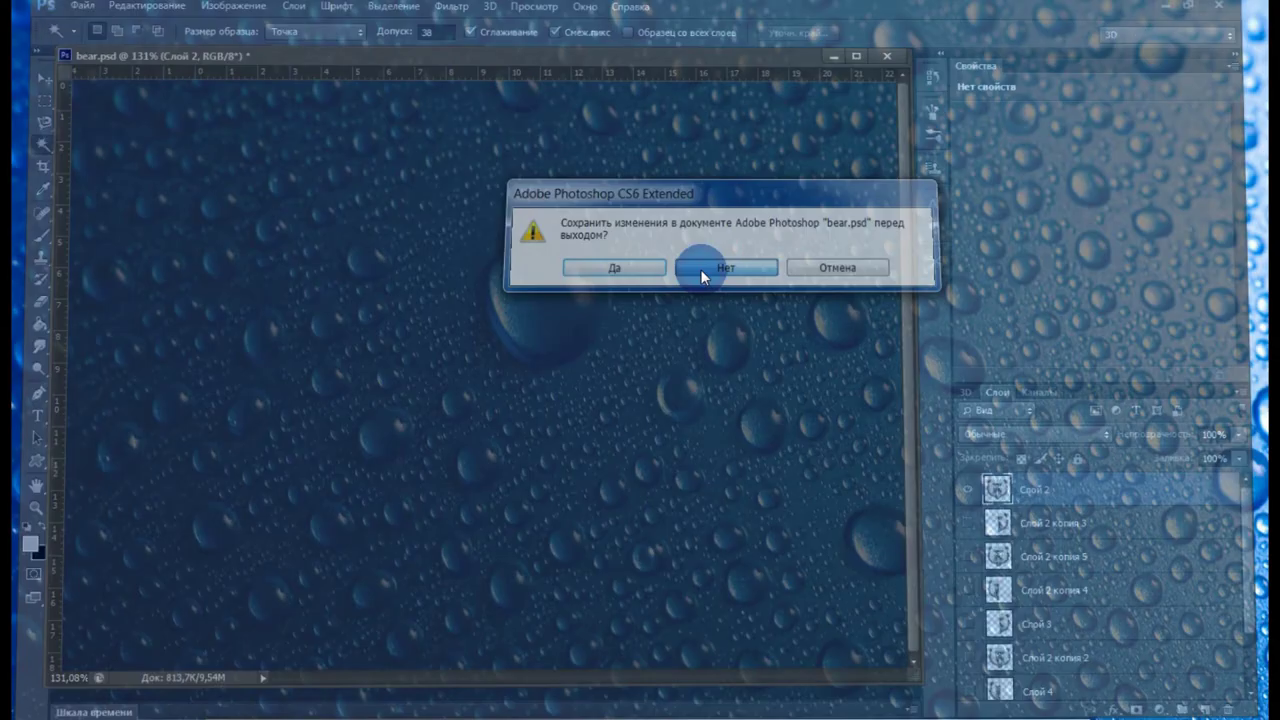